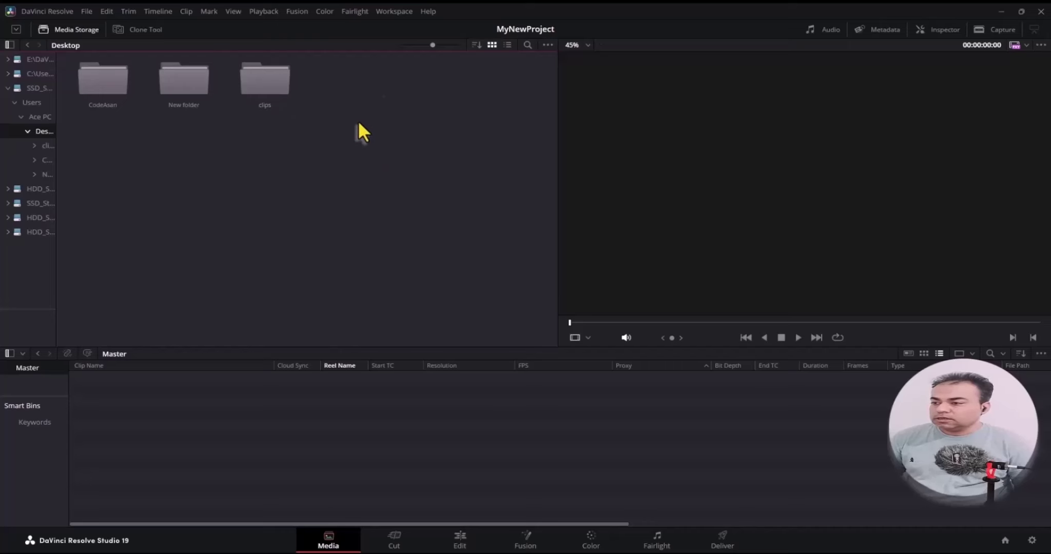
- Open the clips folder in the media storage and enlarge the browser area to view its video clips
double_click(274, 89)
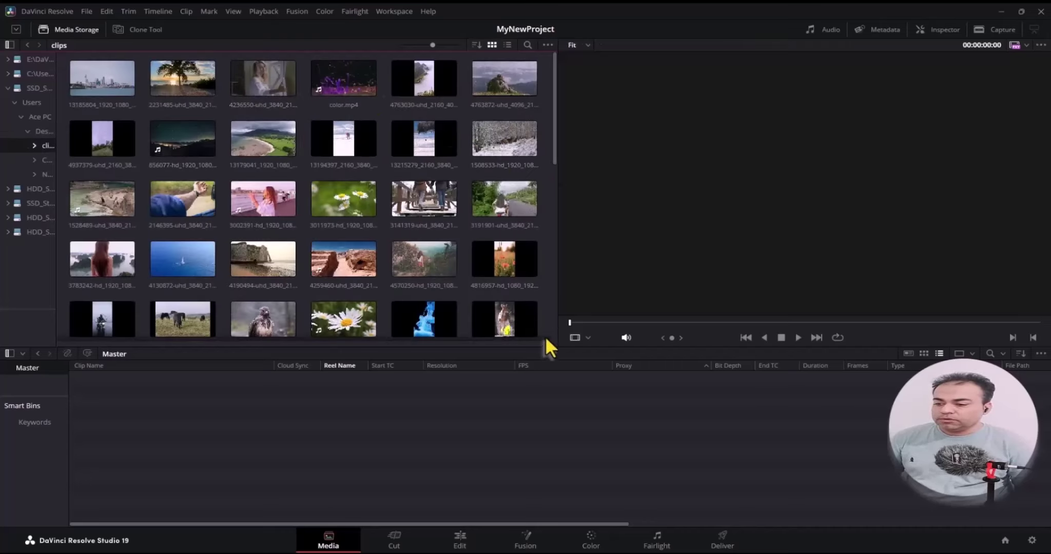
drag(546, 348, 546, 389)
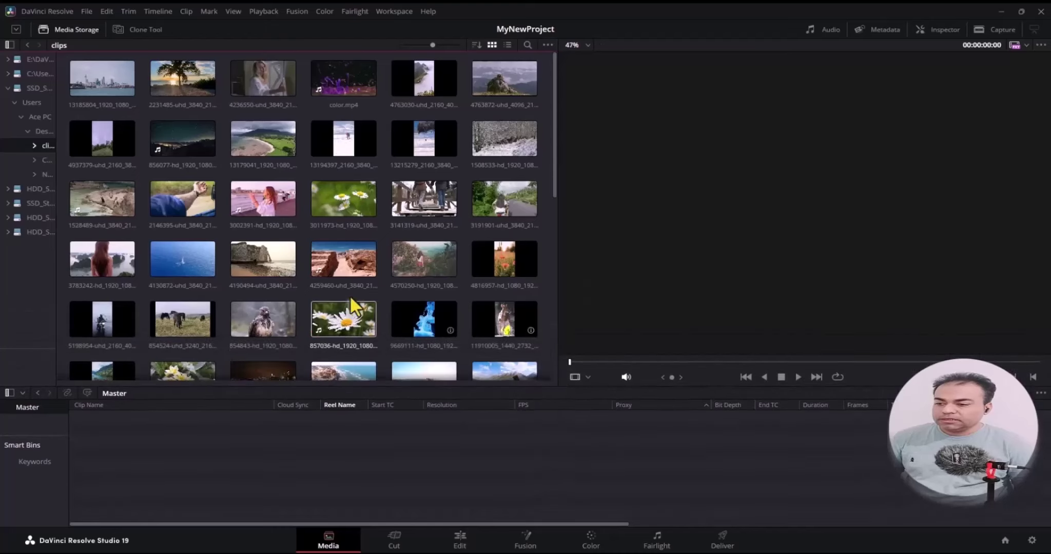
click(490, 244)
click(434, 223)
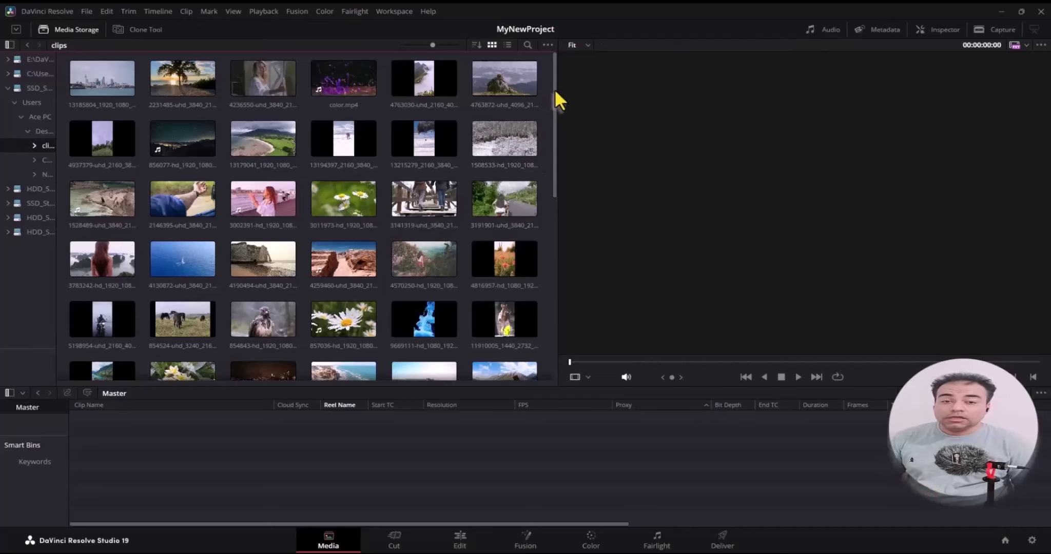
drag(555, 88, 556, 49)
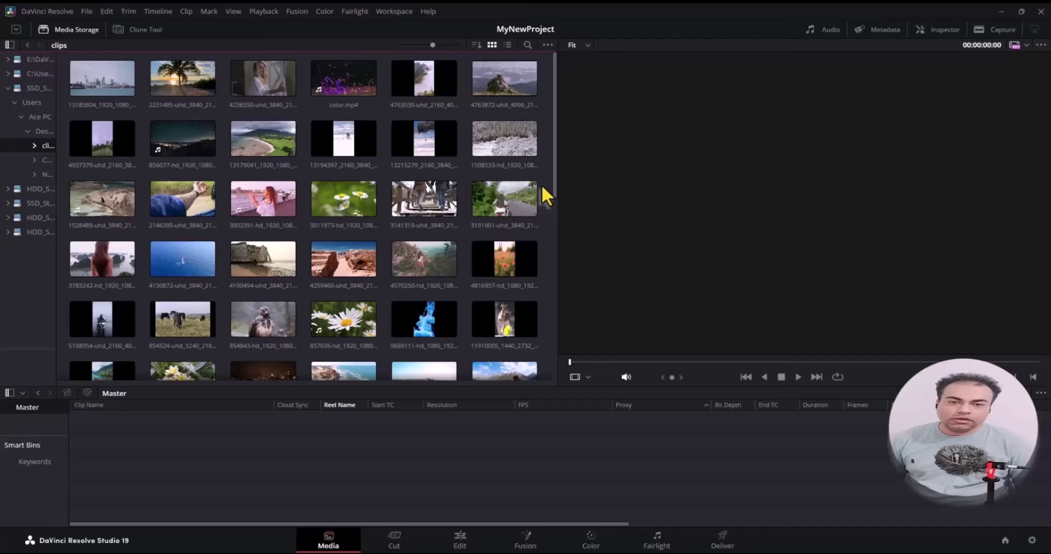
- Import all clips from the clips folder into the Master bin, leaving the project frame rate unchanged
key(ctrl+a)
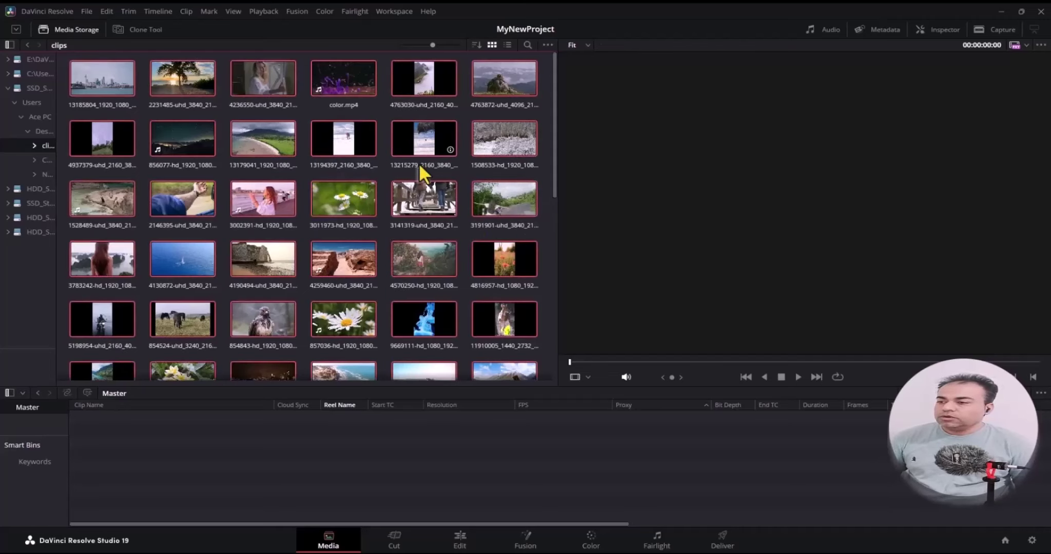
drag(476, 386, 480, 243)
drag(105, 75, 215, 359)
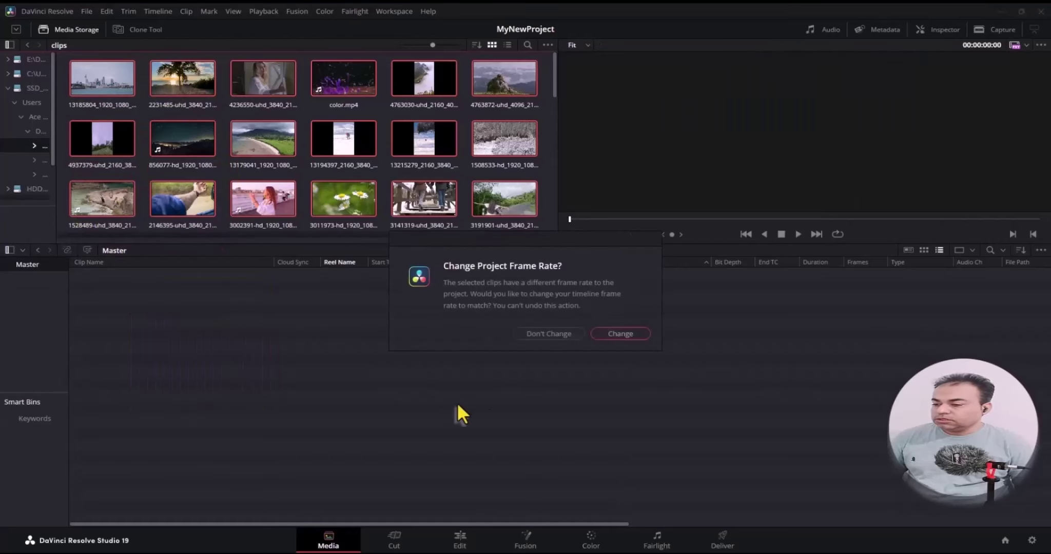
click(549, 334)
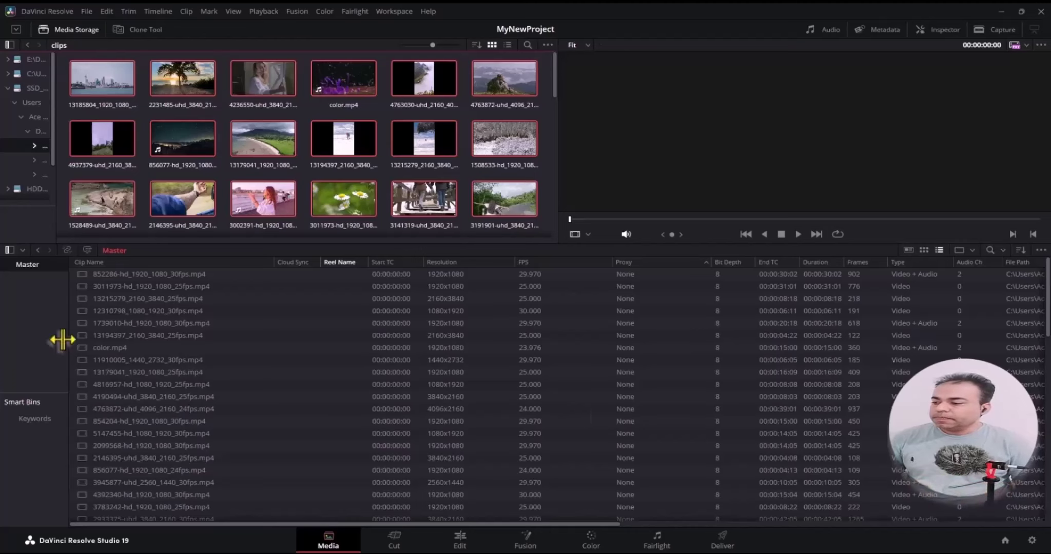
- Widen the bin list and create a new bin named Fps25 under Master
drag(69, 318, 205, 318)
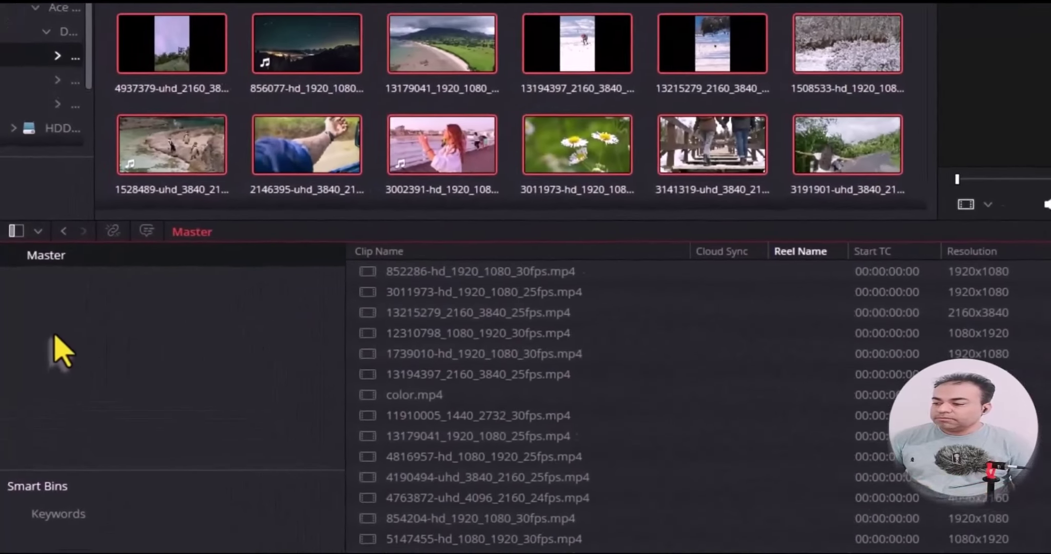
right_click(35, 297)
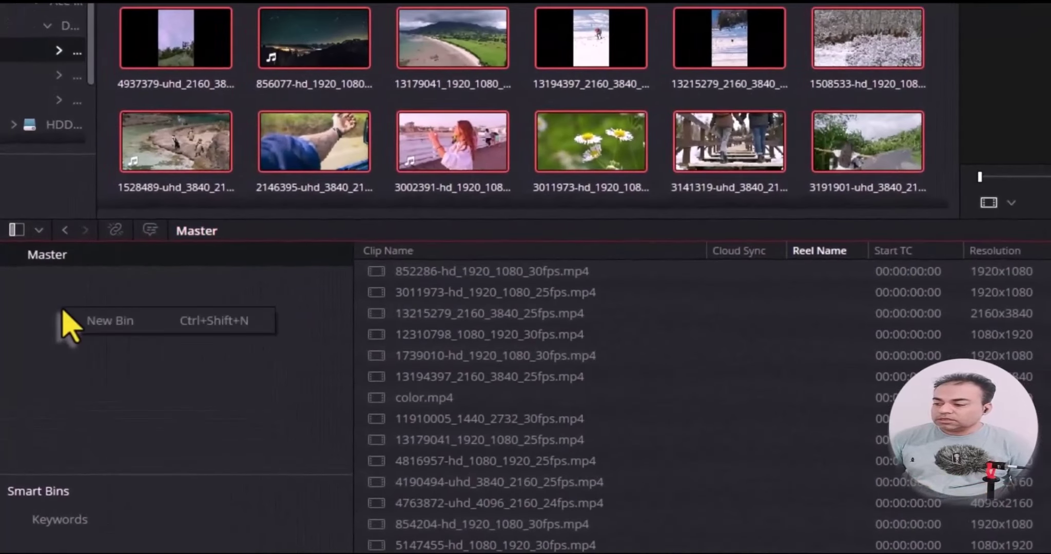
click(114, 327)
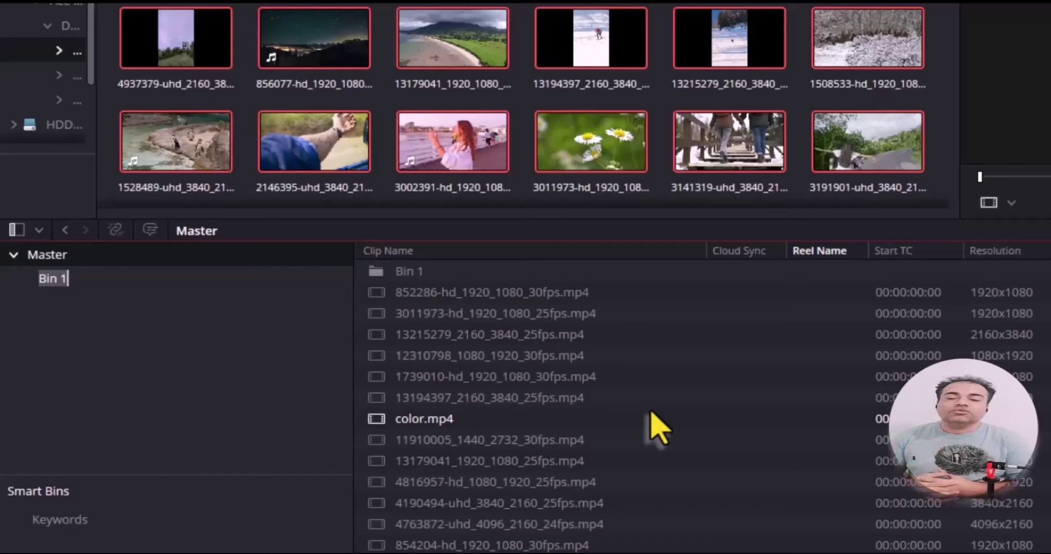
text(F)
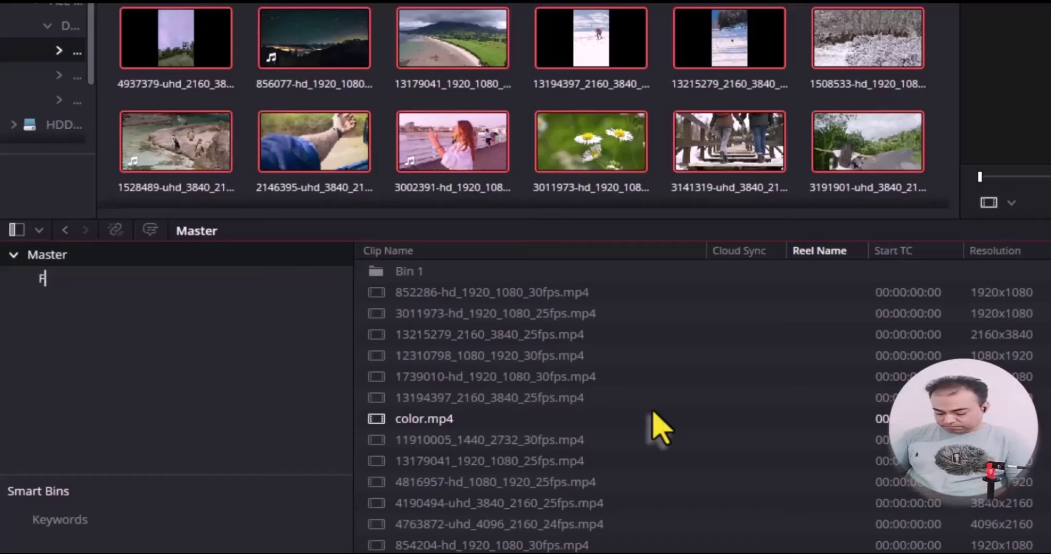
text(ps)
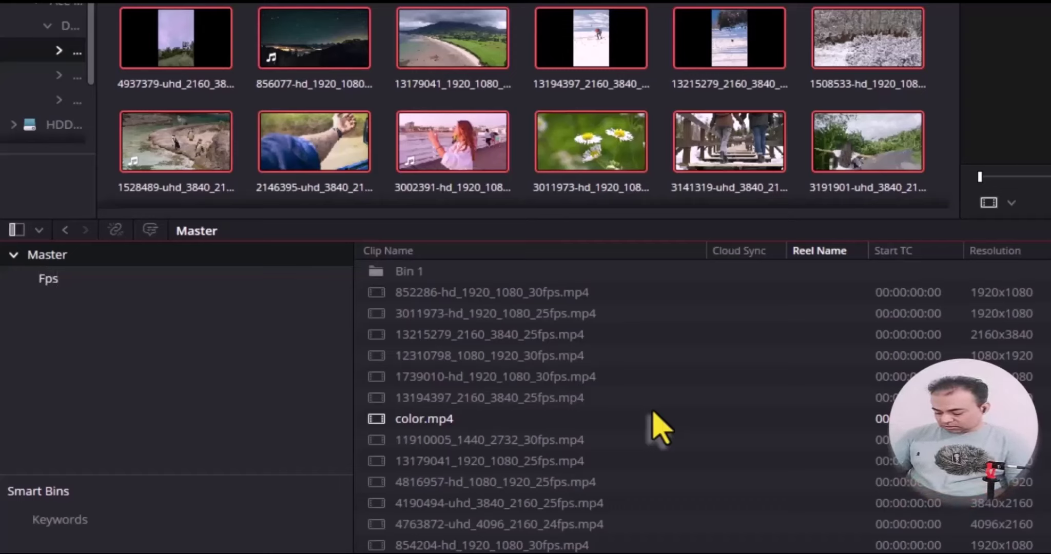
text(25)
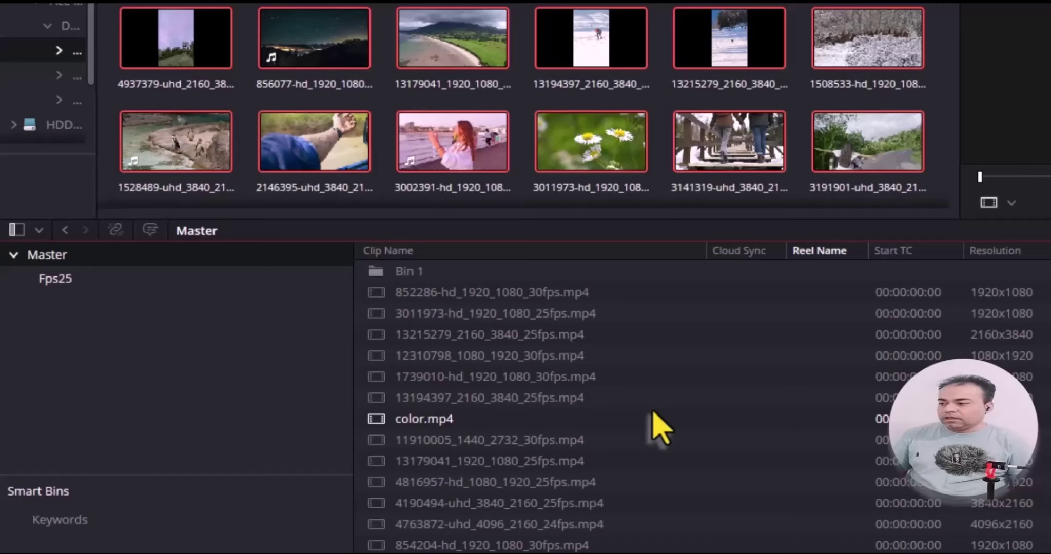
key(Return)
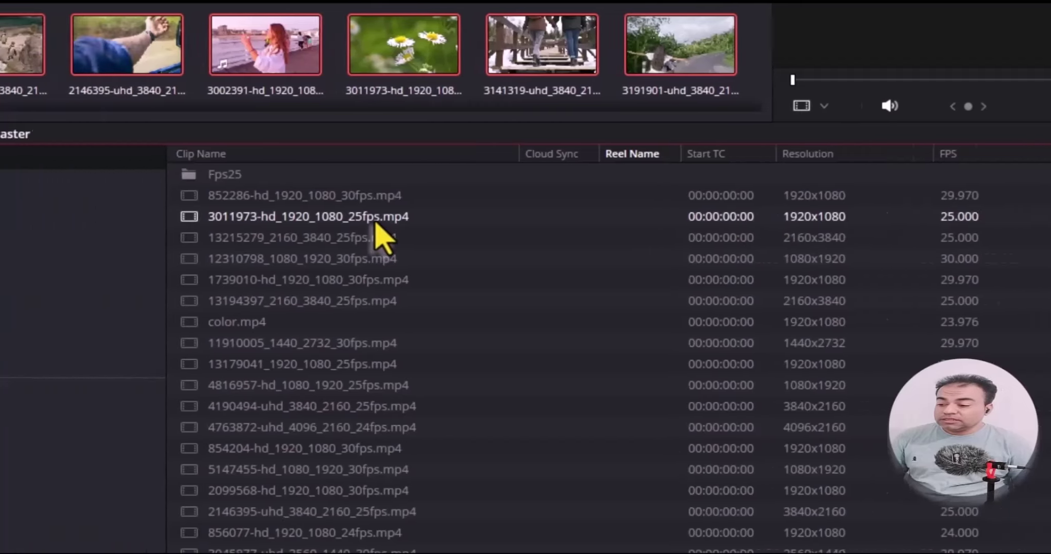
- Move the clip 3011973-hd_1920_1080_25fps.mp4 into the Fps25 bin and check the contents of both bins
drag(226, 219, 56, 188)
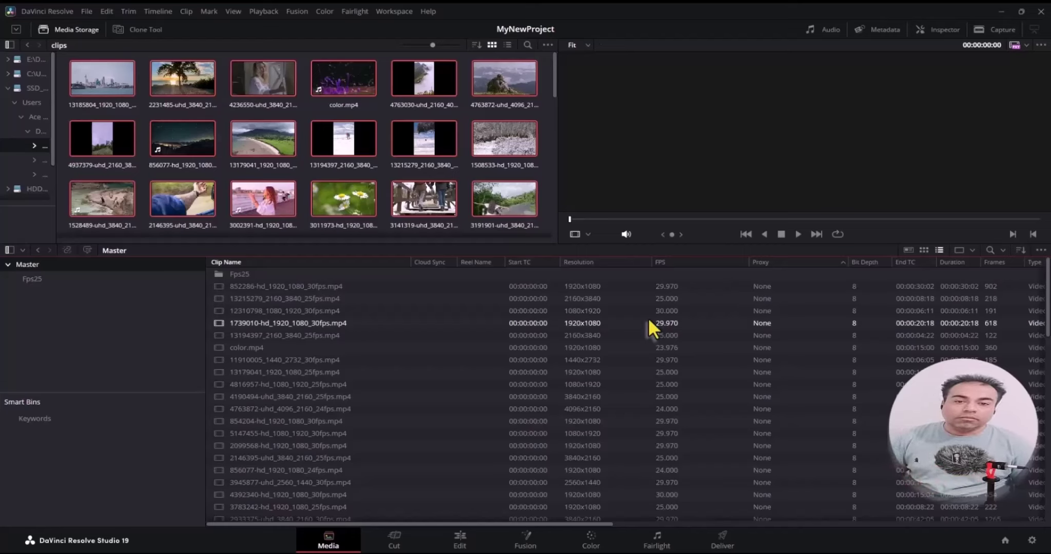
click(29, 282)
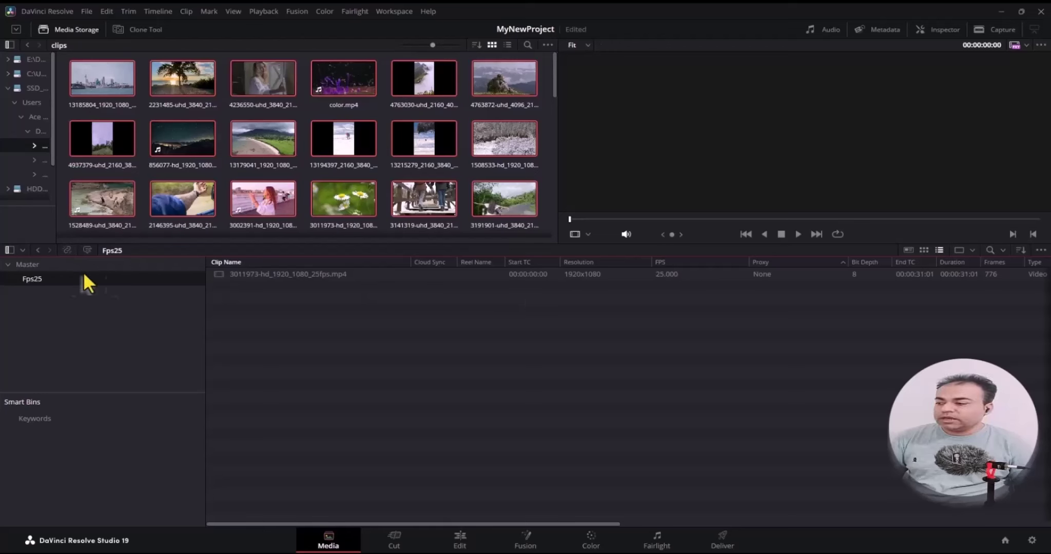
click(46, 264)
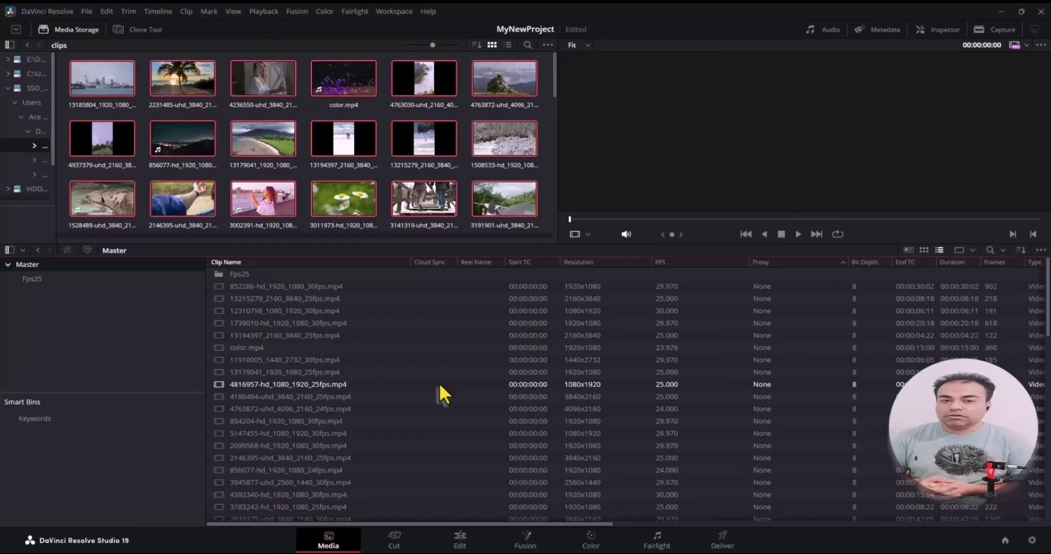
- Remove the manually made Fps25 bin from the media pool
click(33, 280)
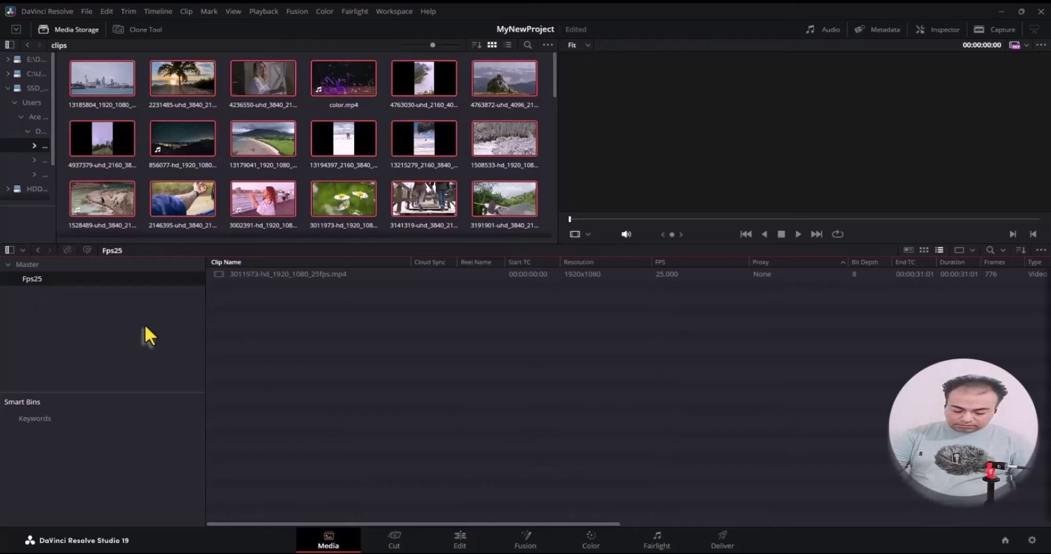
key(ctrl+z)
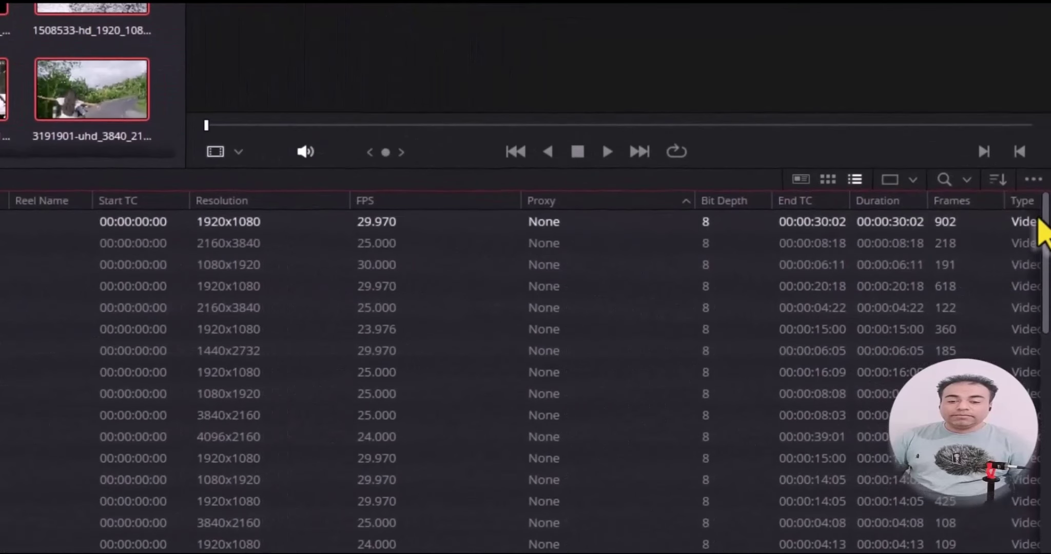
- Check the media pool's display options for smart bins and the commands available in the Smart Bins area
click(1032, 180)
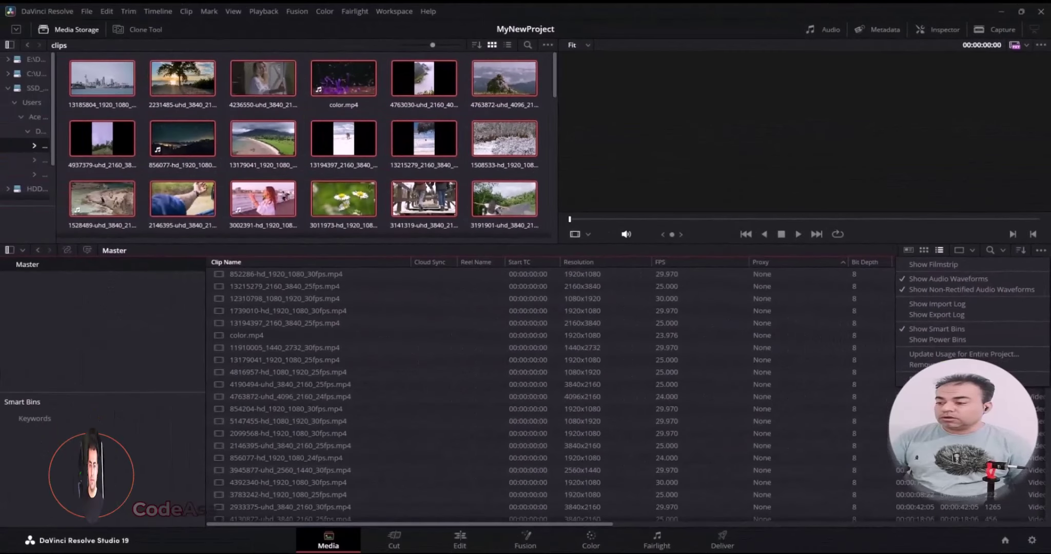
key(Escape)
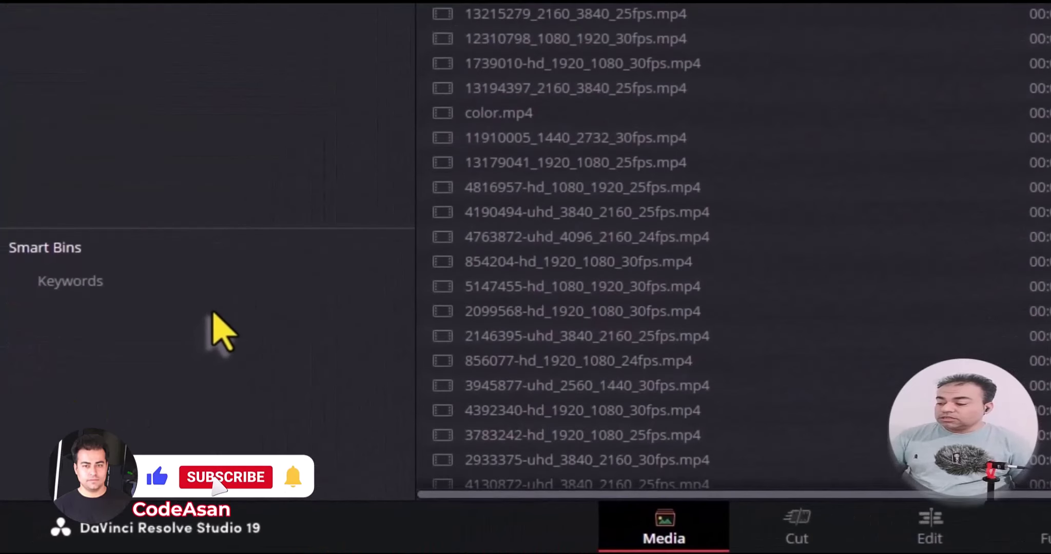
right_click(106, 433)
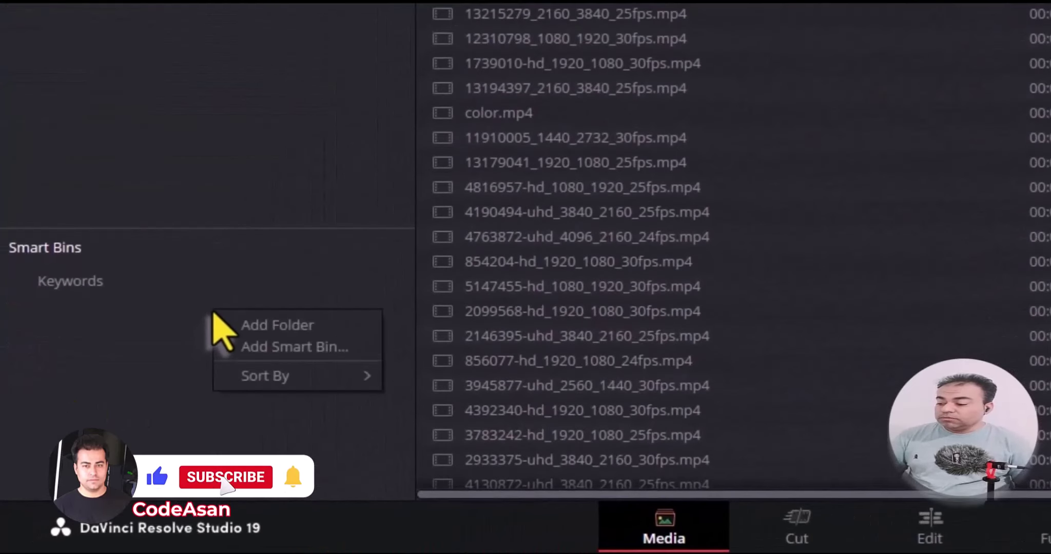
click(57, 413)
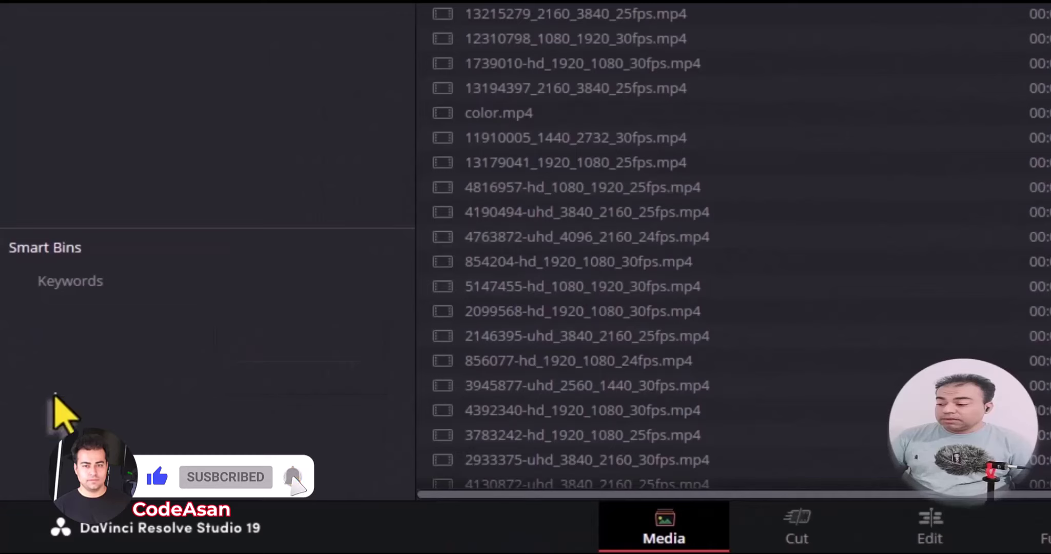
- Start a new smart bin and name it Fps25
right_click(153, 308)
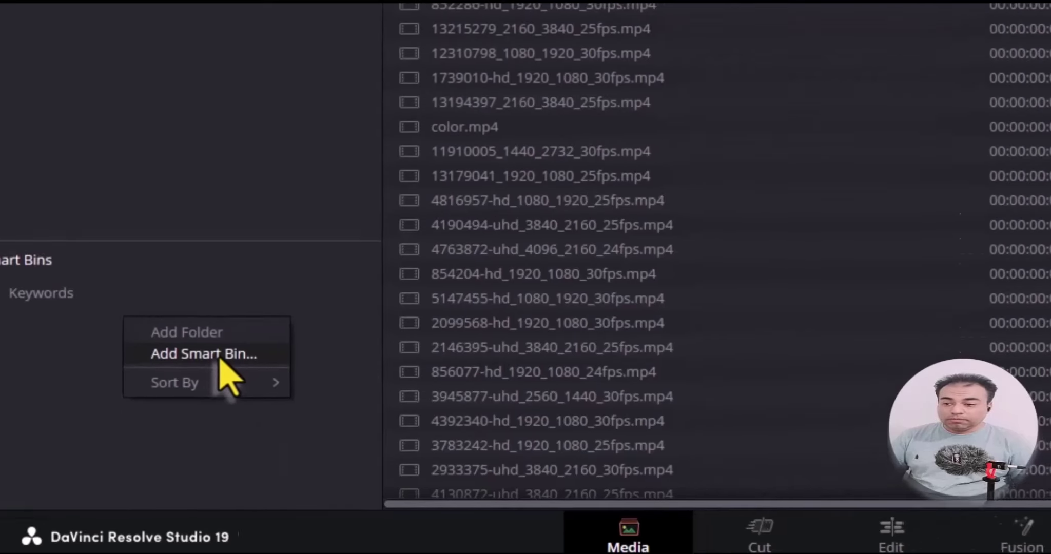
click(251, 346)
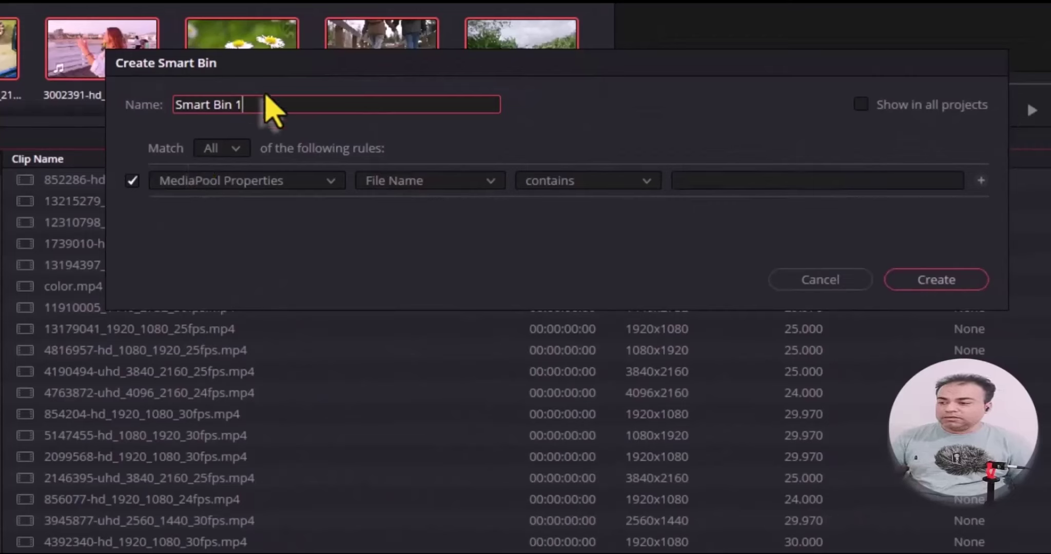
drag(263, 104, 169, 108)
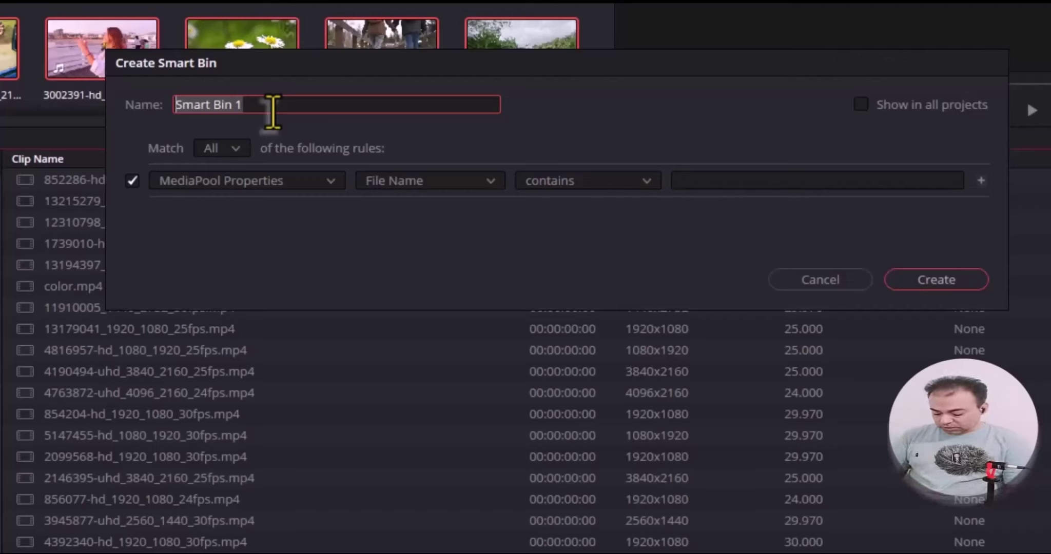
text(Fps)
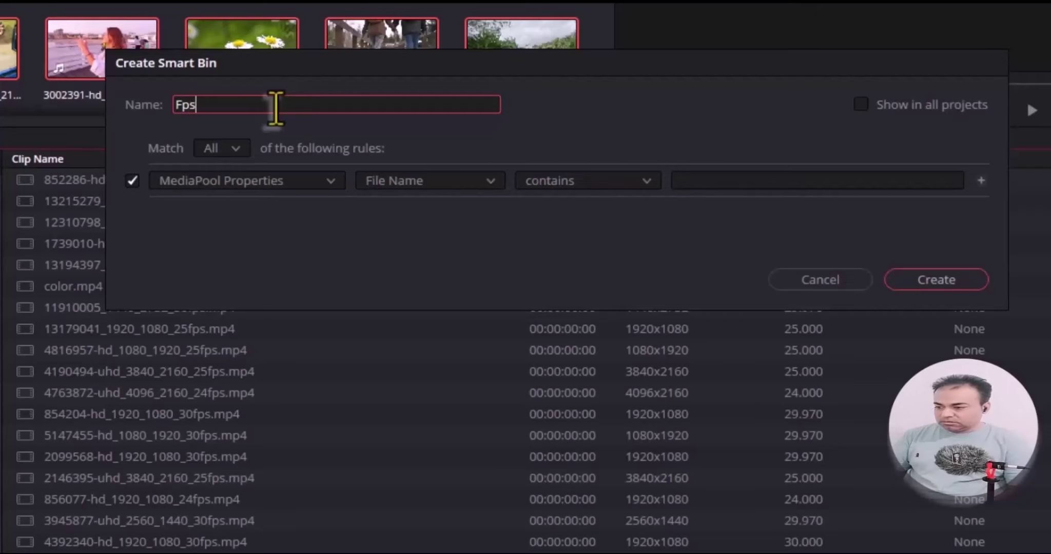
text(25)
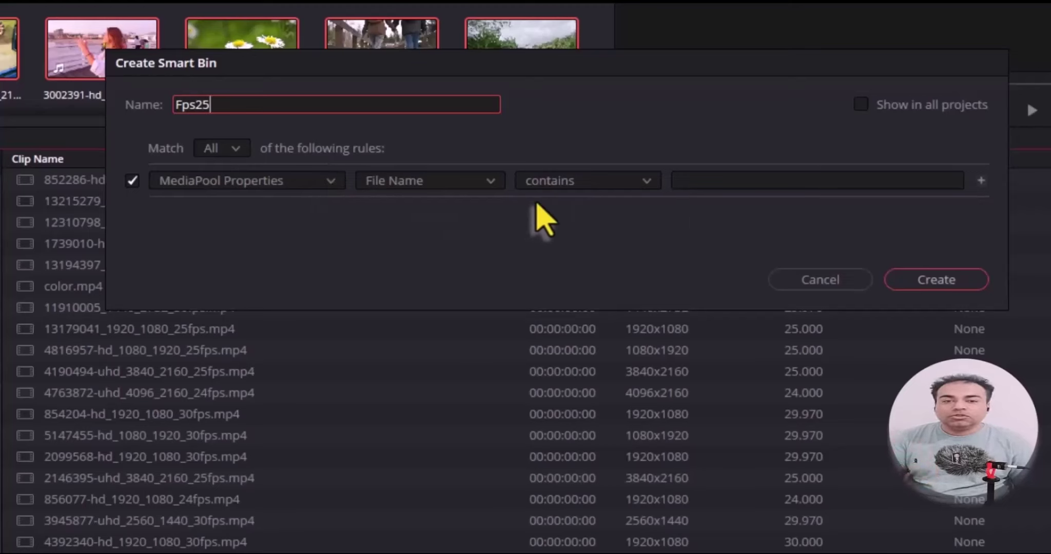
- Examine the smart bin's match modes, rule toggle and property categories, and move the dialog clear of the clip list's column headers
click(239, 153)
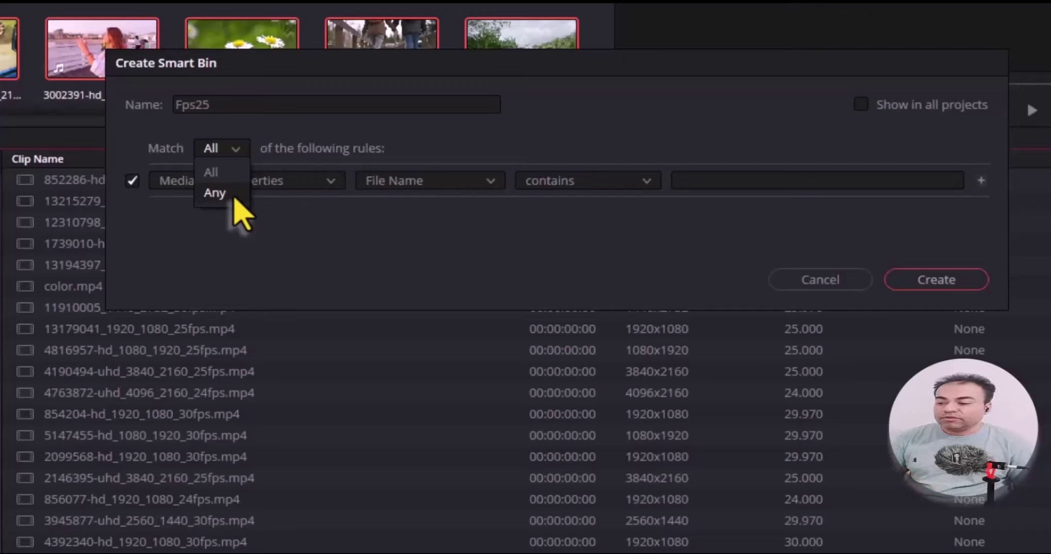
click(259, 140)
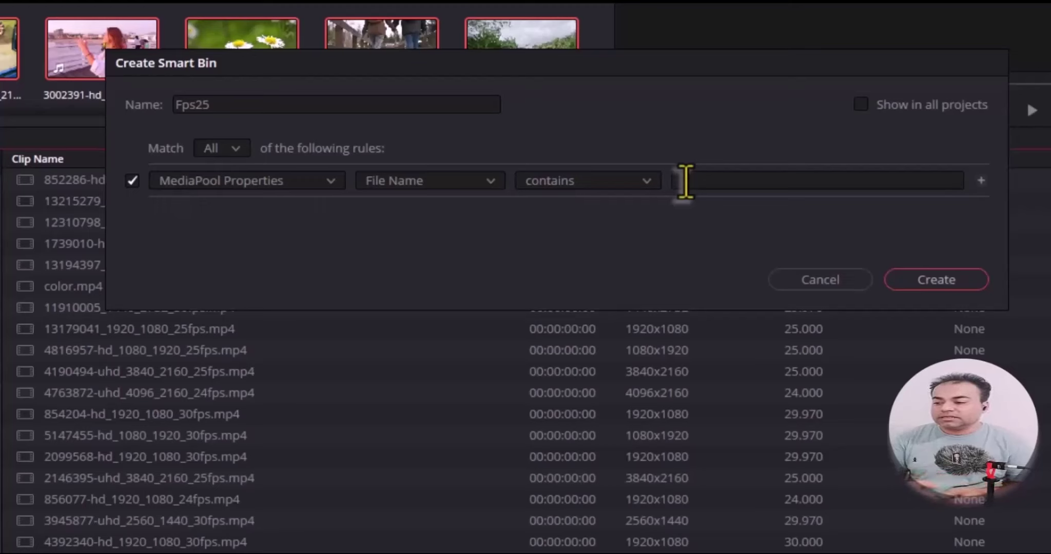
click(132, 181)
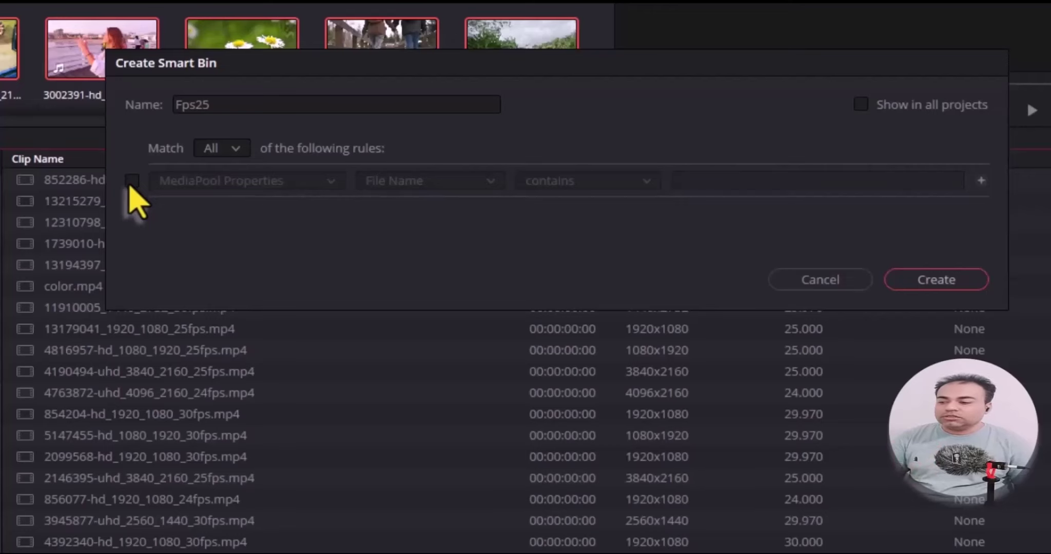
click(131, 182)
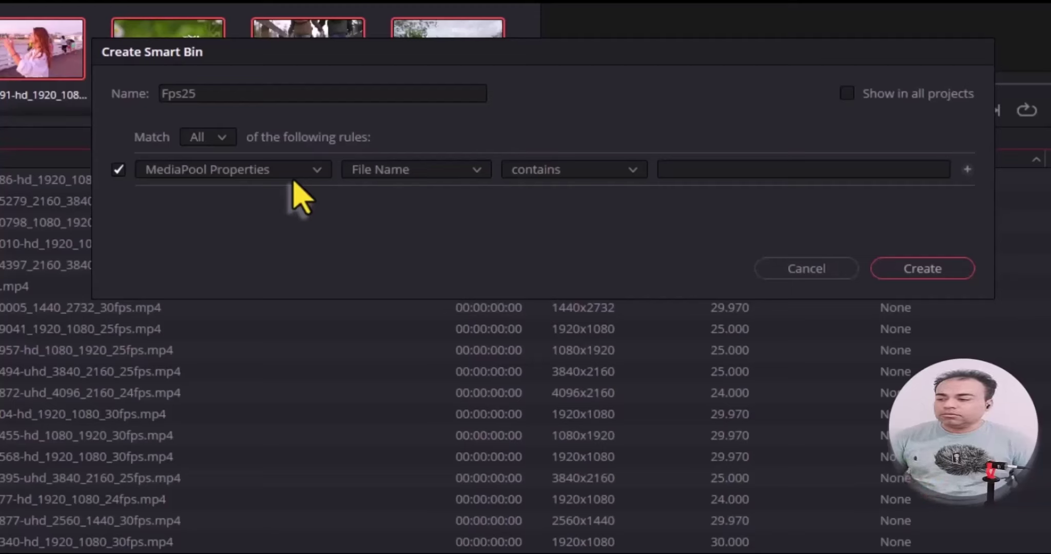
click(314, 177)
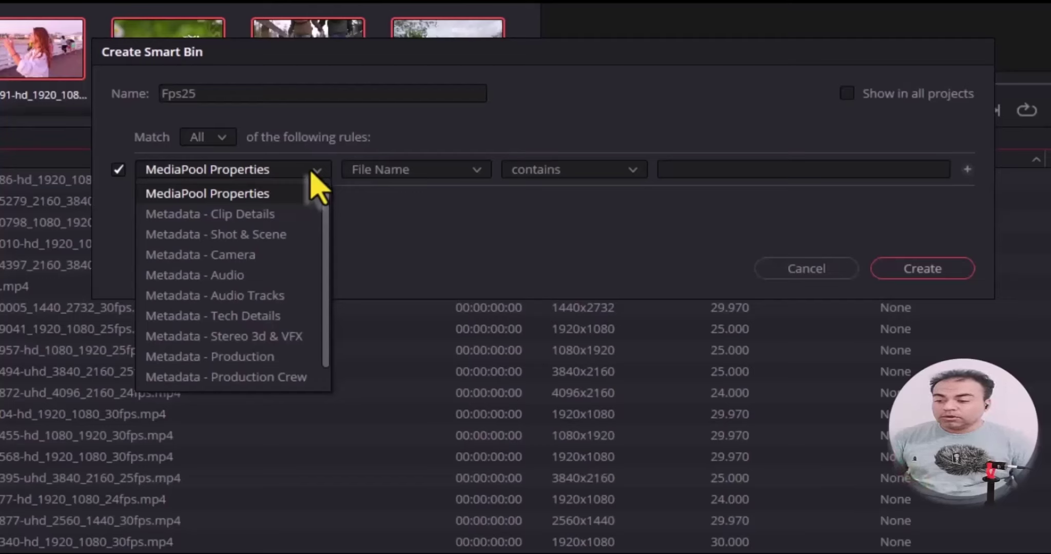
click(503, 225)
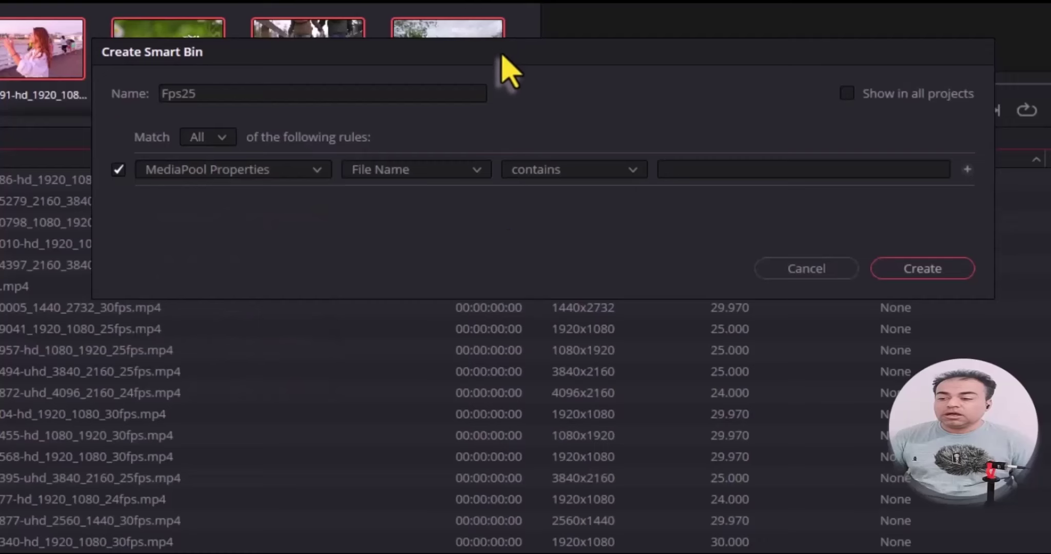
drag(508, 62, 536, 256)
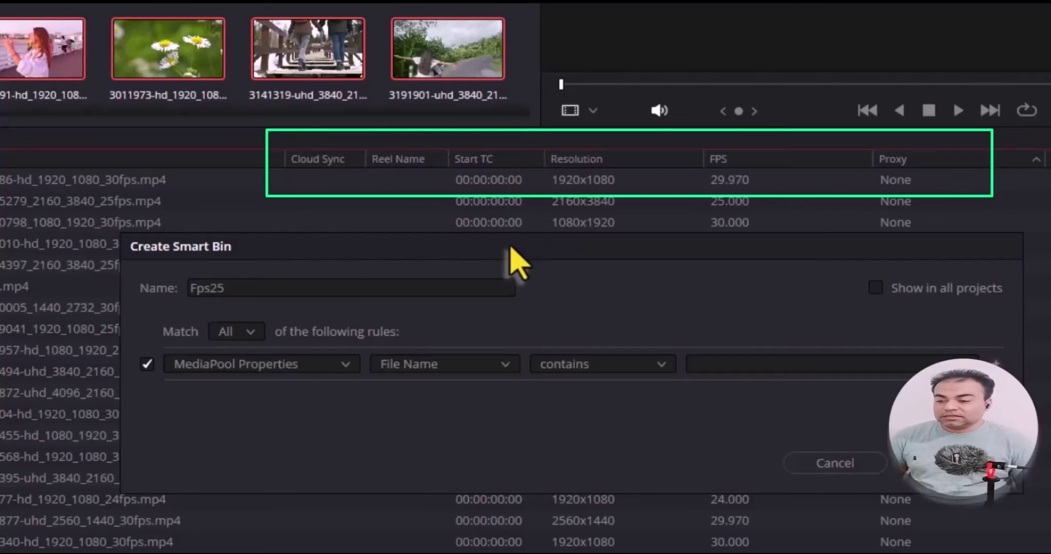
- Set the Fps25 rule's category to Metadata - Clip Details and look through its properties for Shot Frame Rate
drag(512, 251, 459, 85)
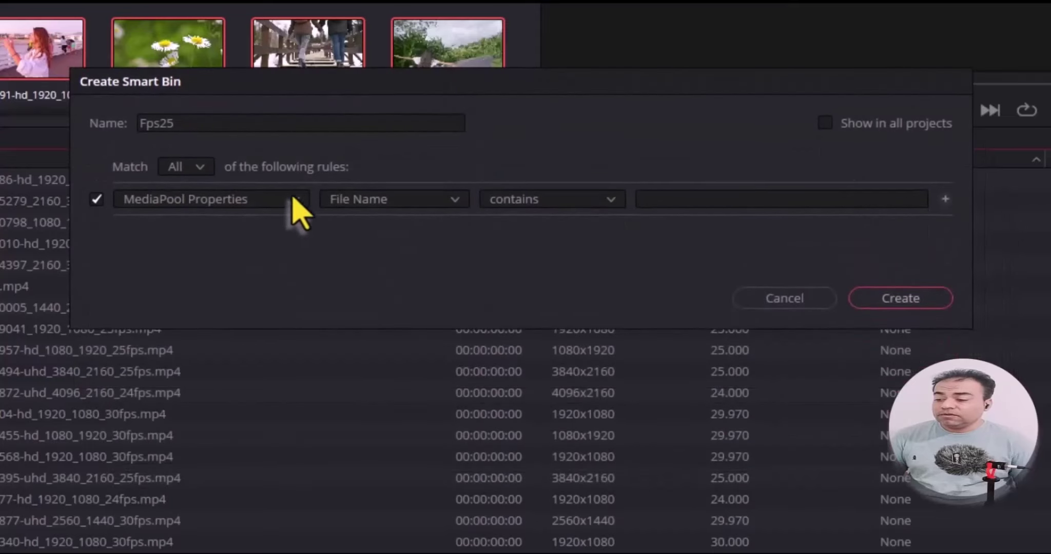
click(295, 199)
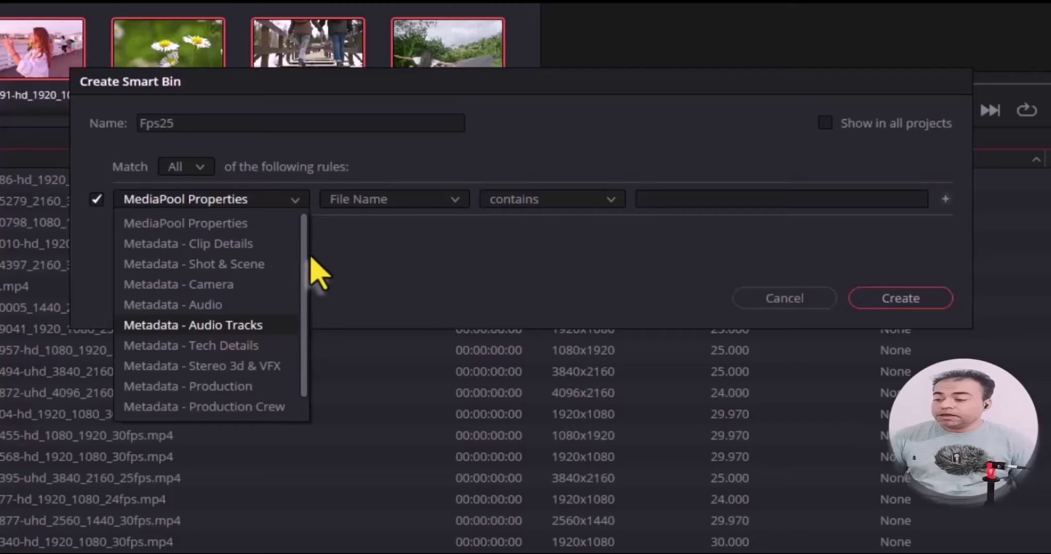
click(199, 249)
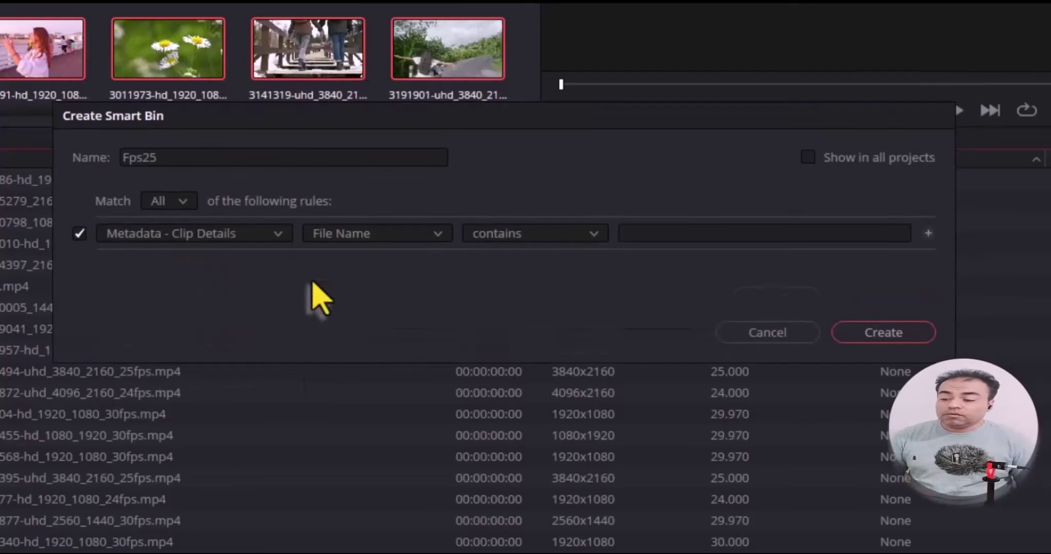
click(436, 237)
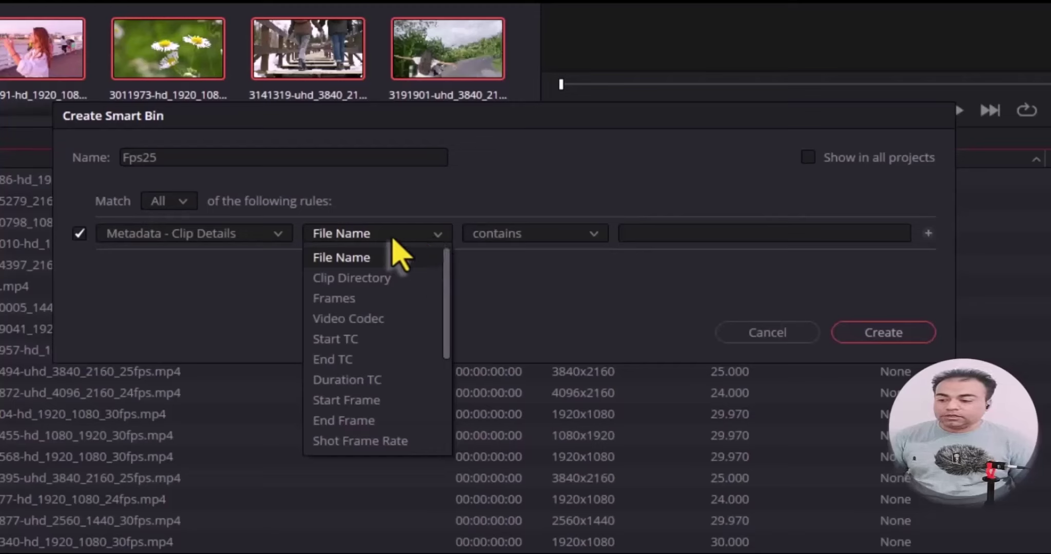
mouse_move(445, 250)
mouse_down()
mouse_move(439, 380)
mouse_move(432, 258)
mouse_up()
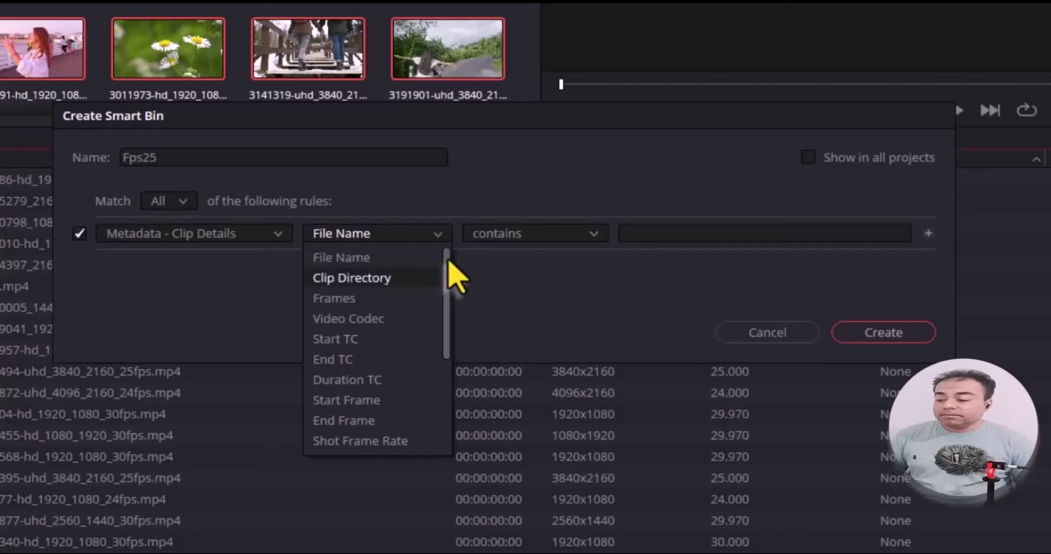
scroll(453, 275, down, 1)
scroll(452, 280, down, 3)
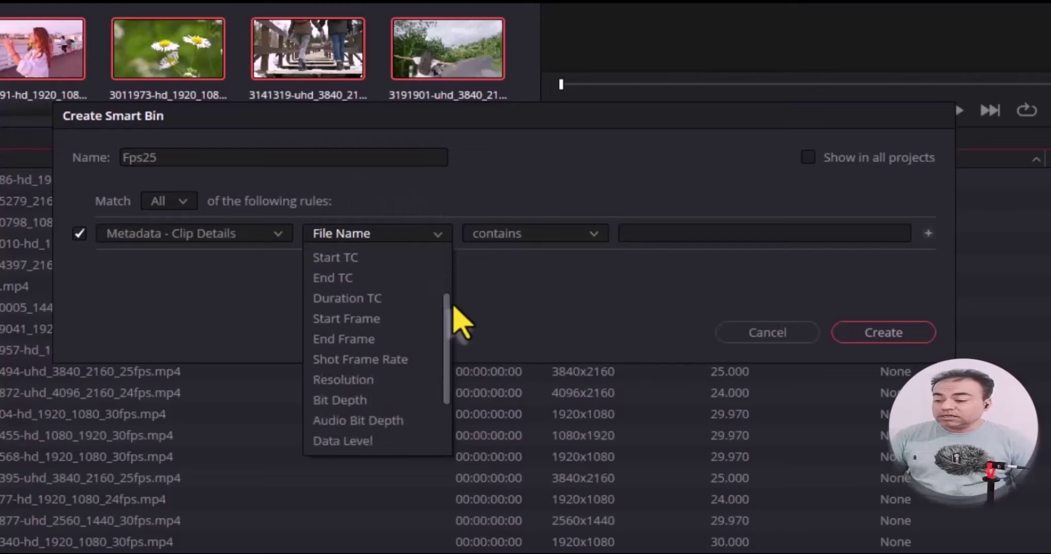
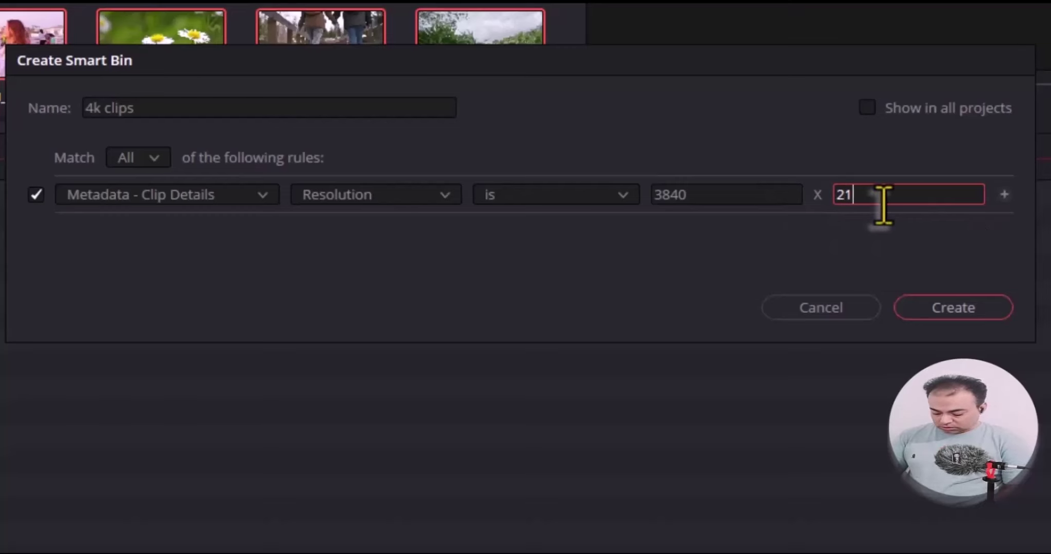
- Complete the 4k clips smart bin's resolution rule as 3840 x 2160 and create the bin
text(60)
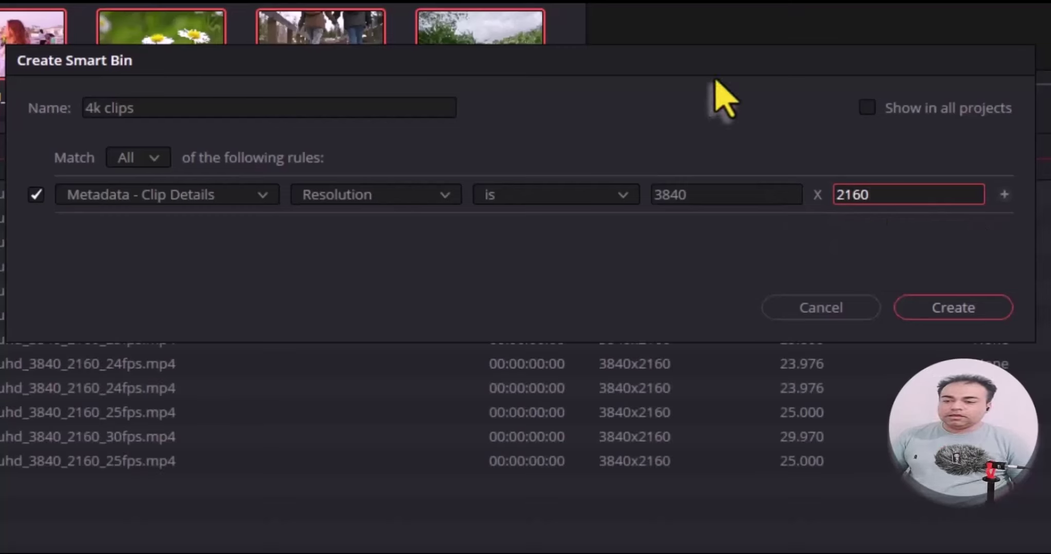
drag(710, 65, 688, 0)
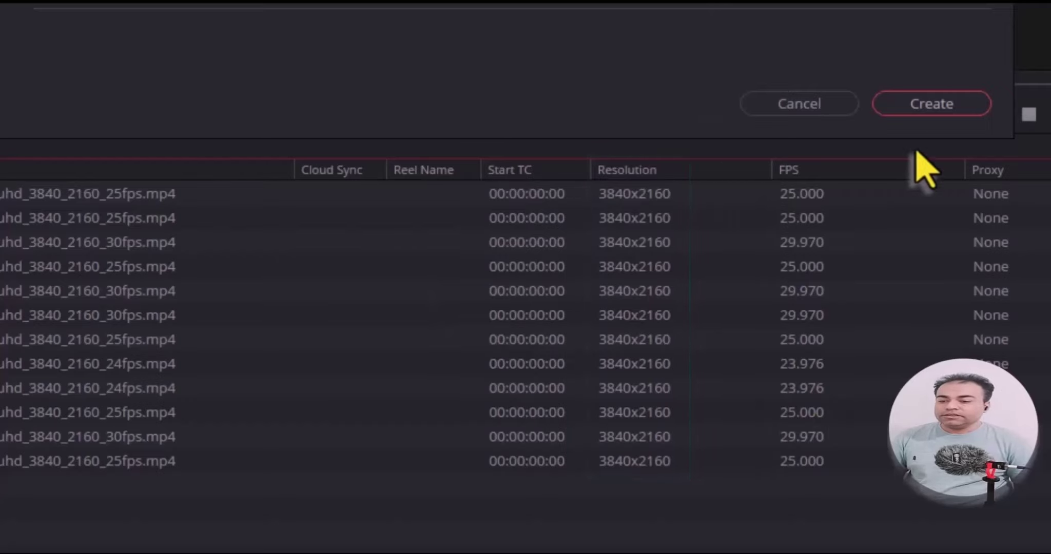
click(934, 105)
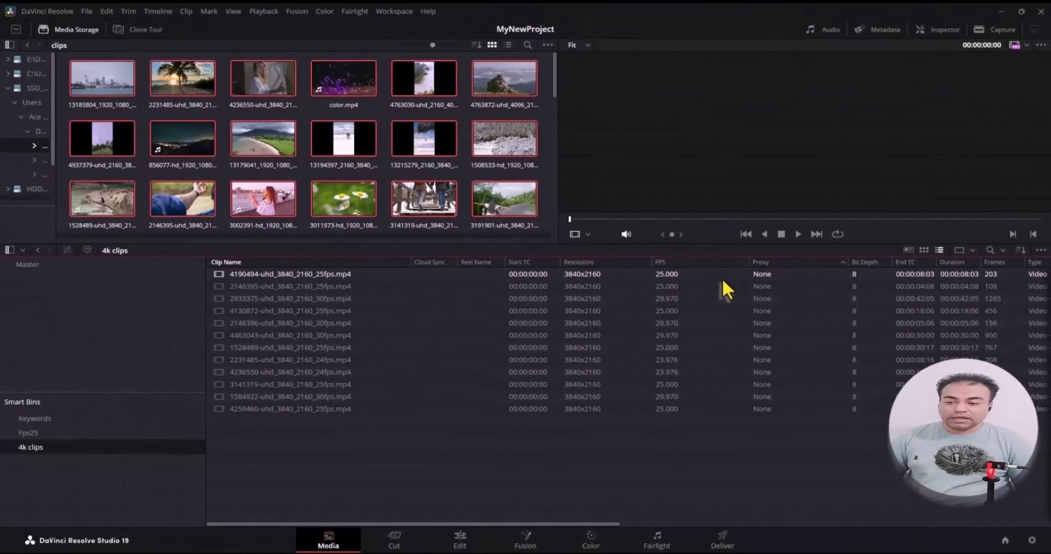
click(587, 457)
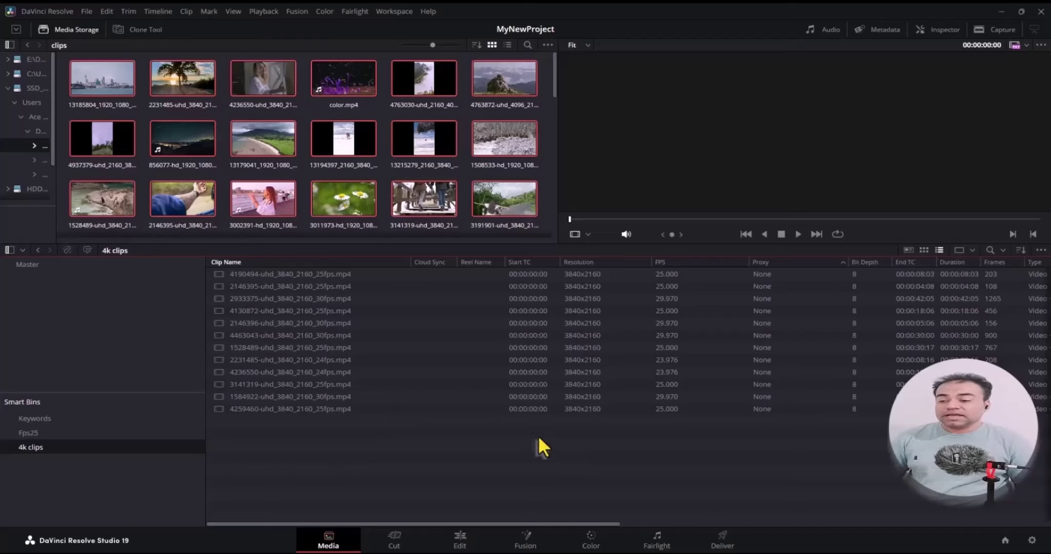
- Compare the clip resolutions in the Master bin and the 4k clips smart bin, checking the vertical 2160x3840 clips
click(27, 267)
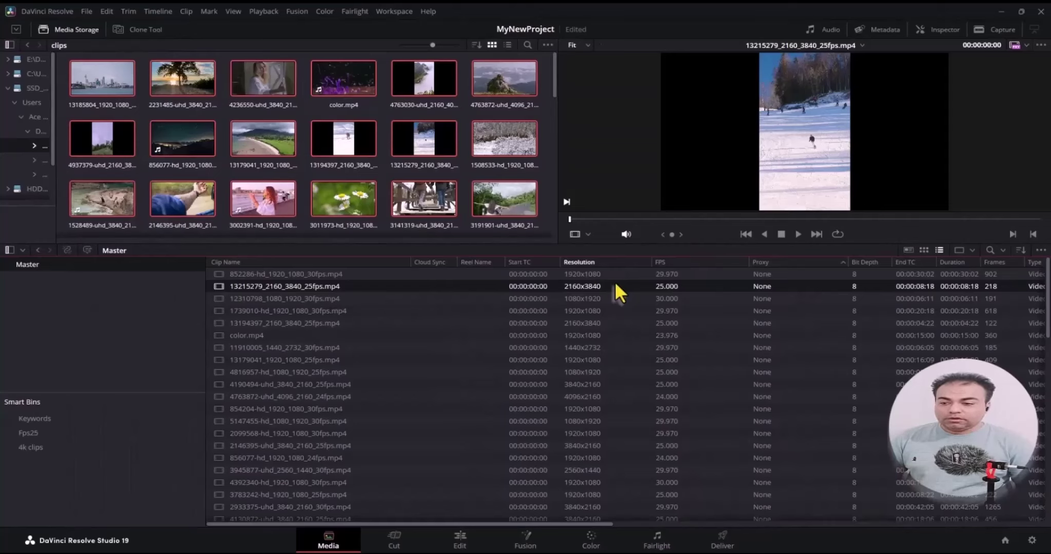
click(26, 445)
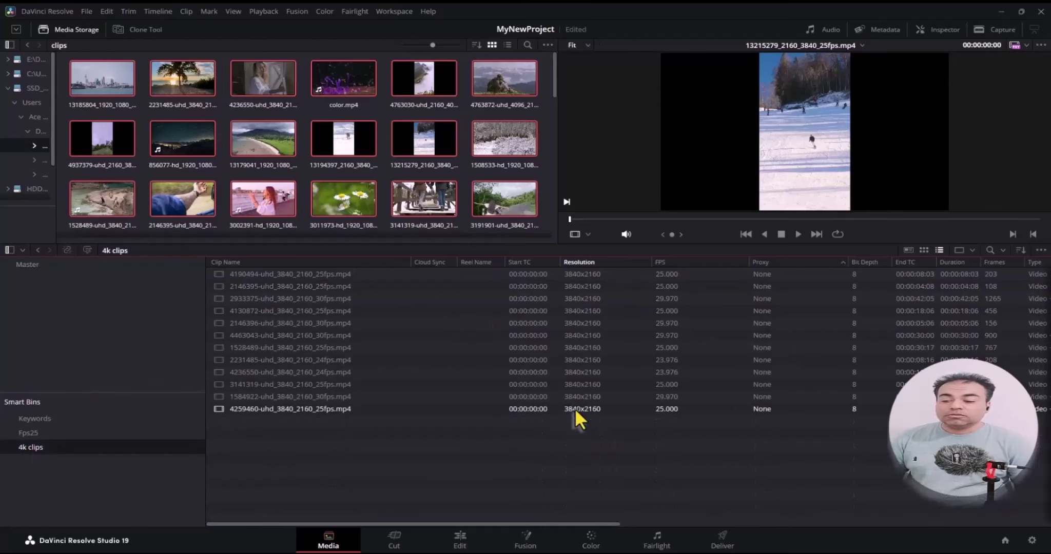
drag(598, 426, 584, 277)
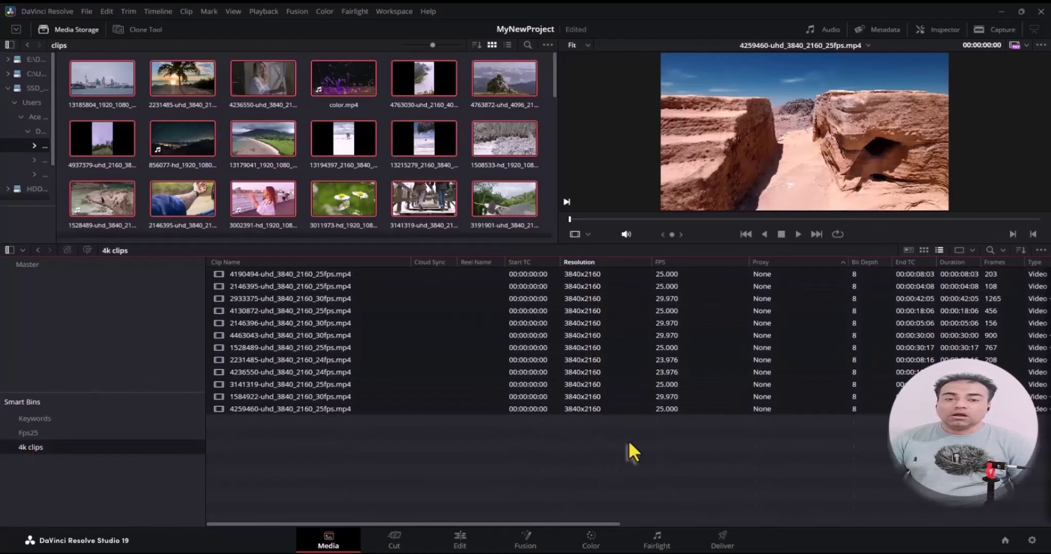
click(24, 271)
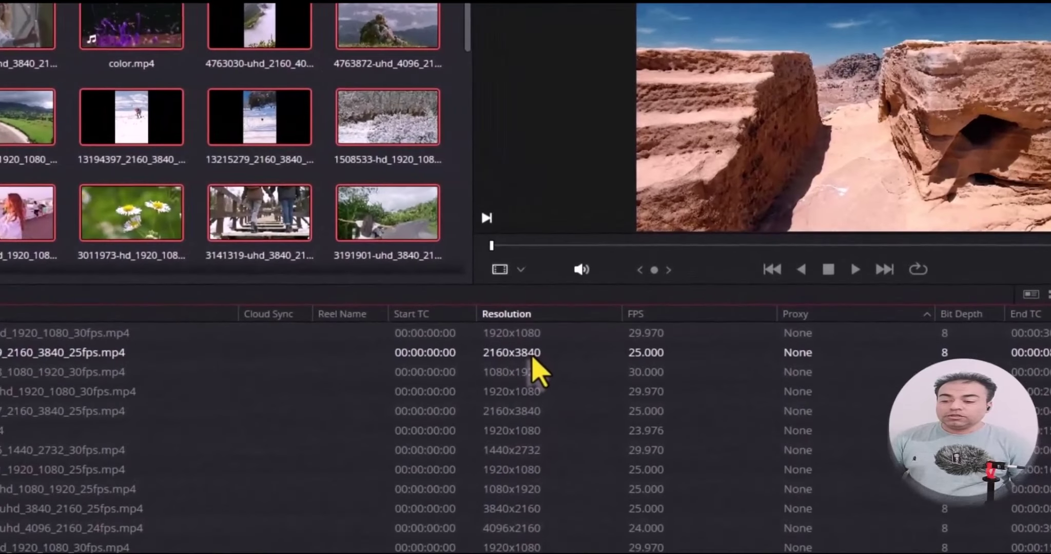
click(595, 289)
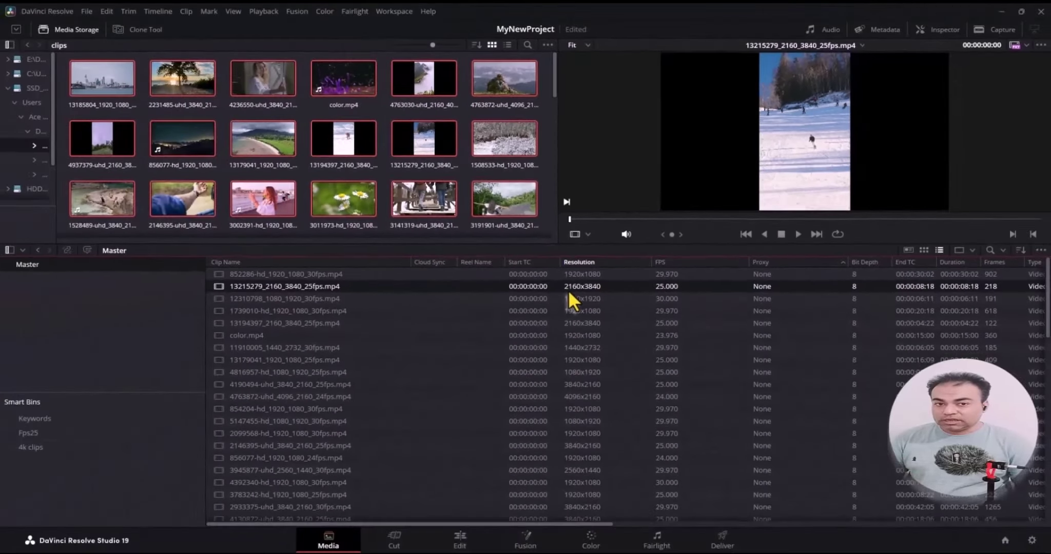
click(31, 447)
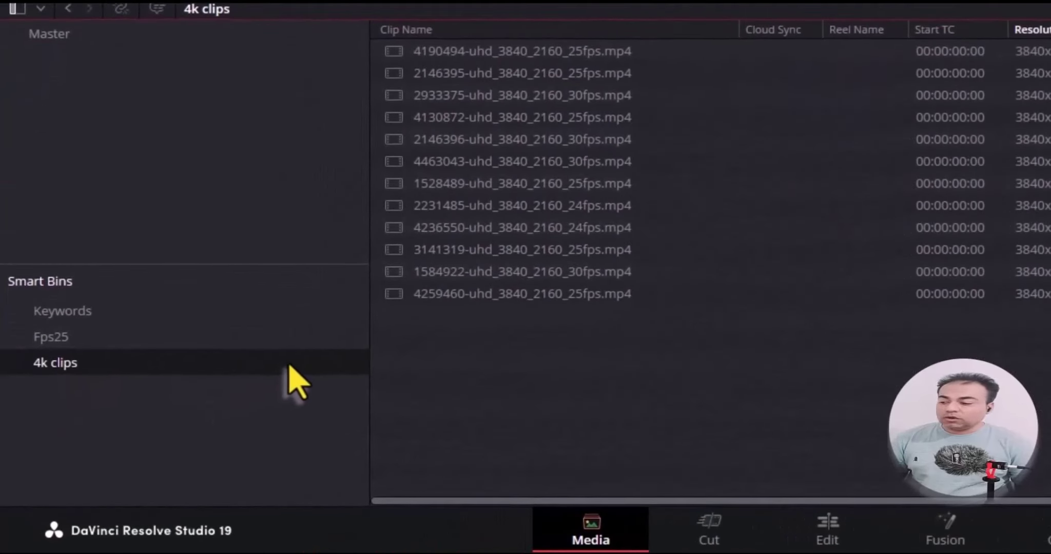
- Edit the 4k clips smart bin to add a second Metadata - Clip Details rule, Resolution is 2160 x 3840, and save it
double_click(160, 449)
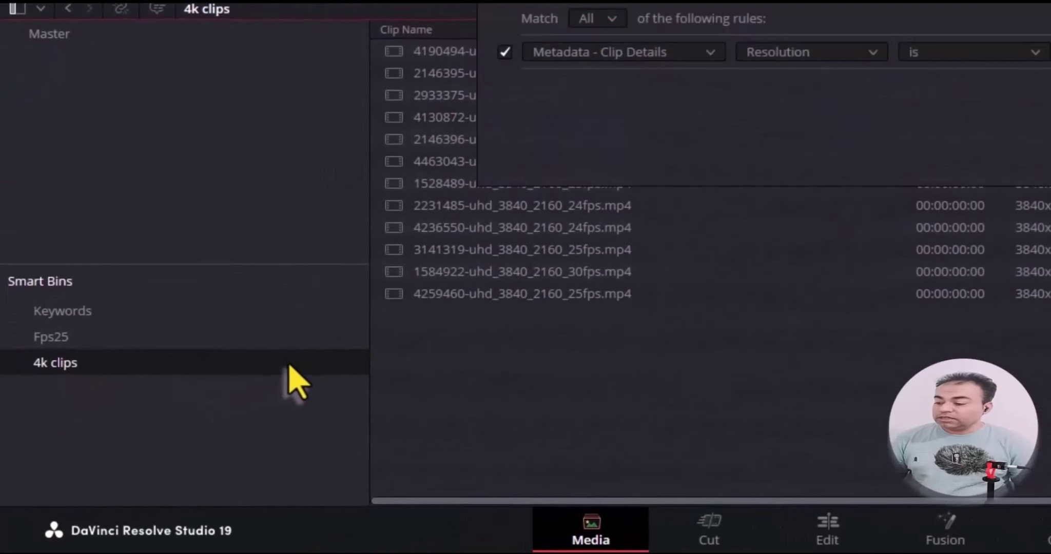
key(Return)
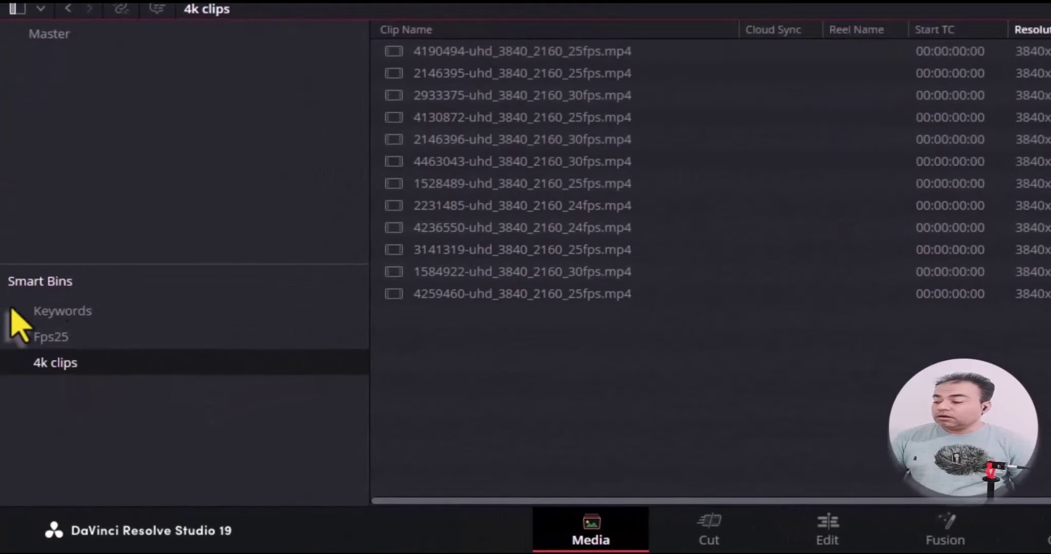
right_click(48, 371)
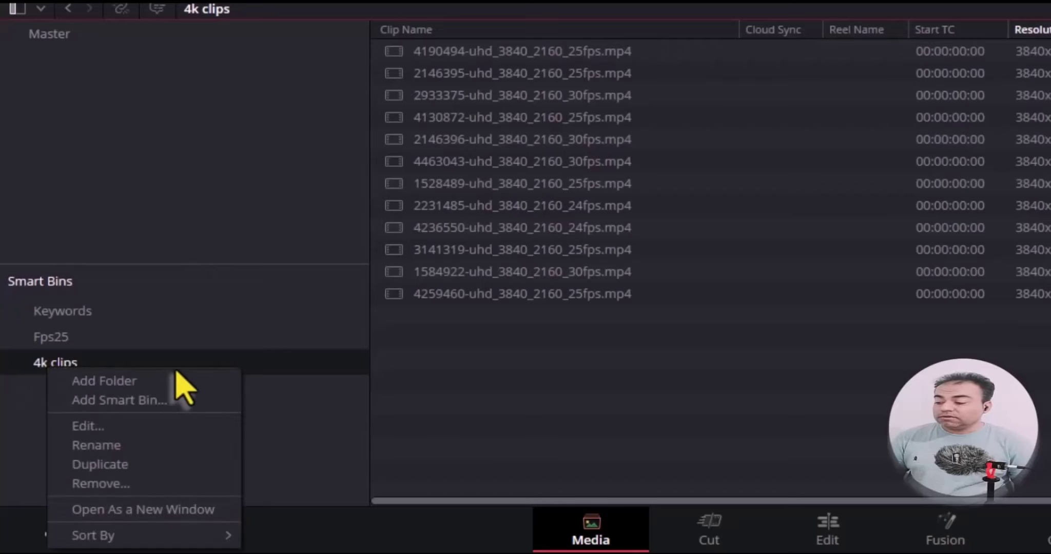
click(106, 430)
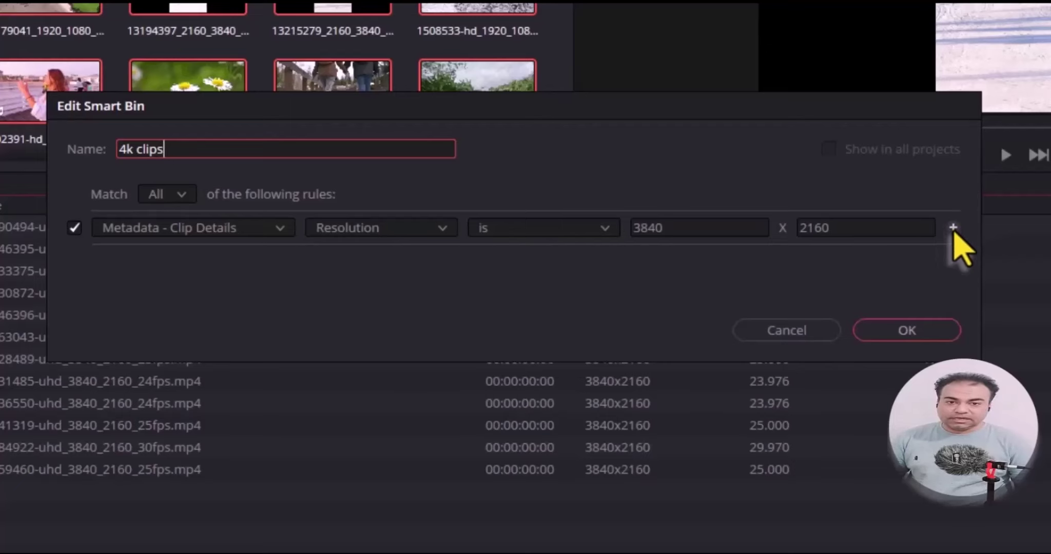
click(953, 228)
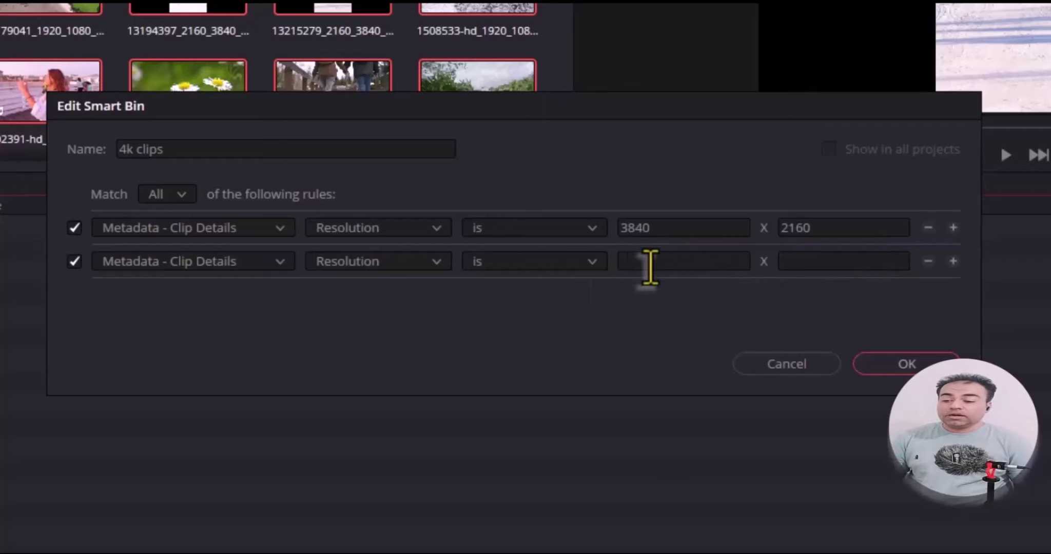
click(650, 265)
text(2160)
click(821, 261)
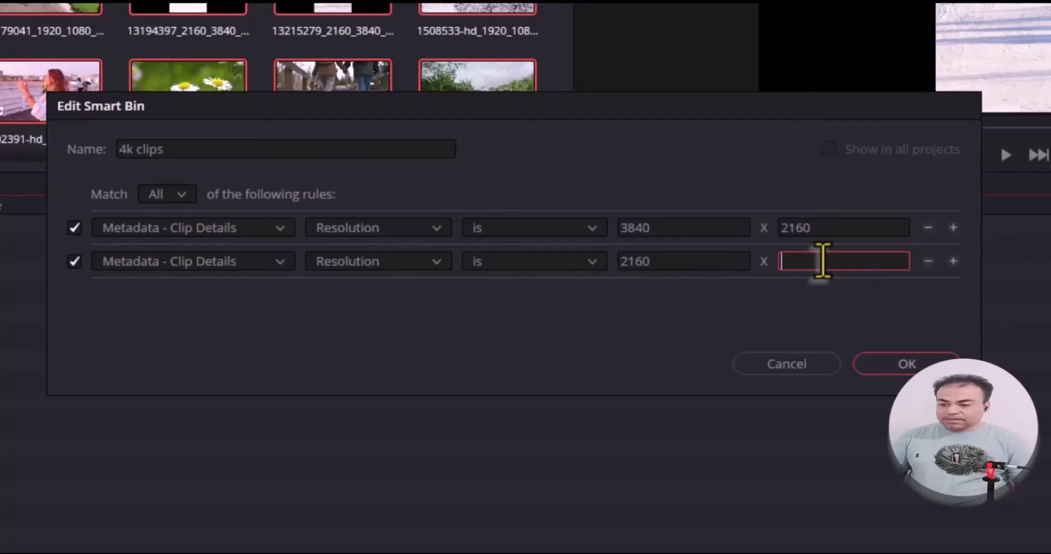
text(3)
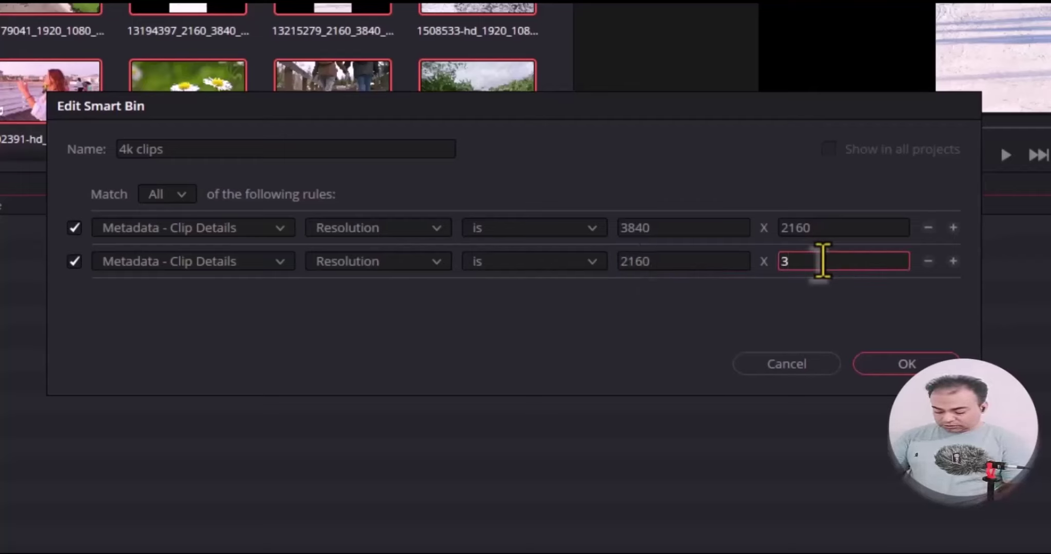
text(840)
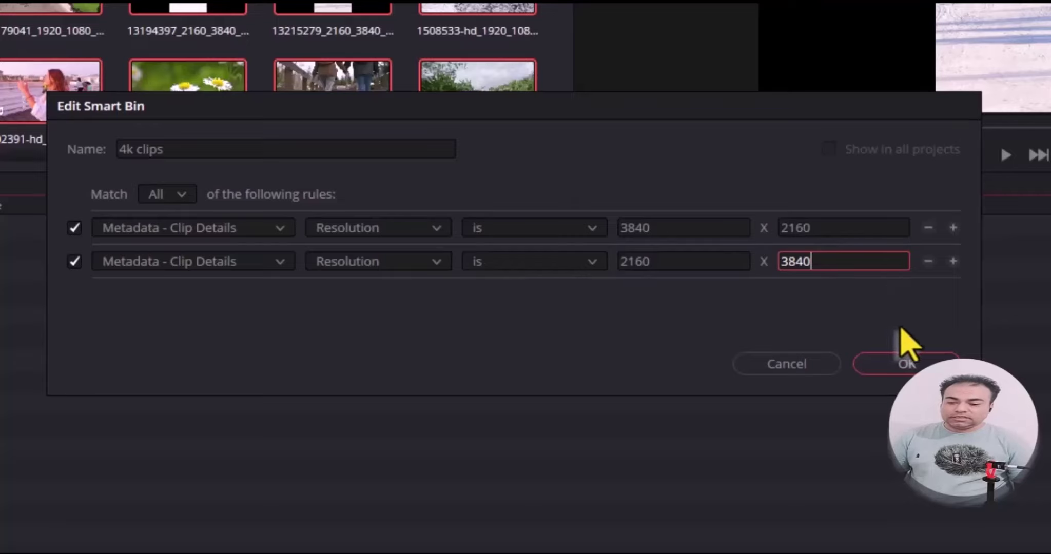
click(806, 324)
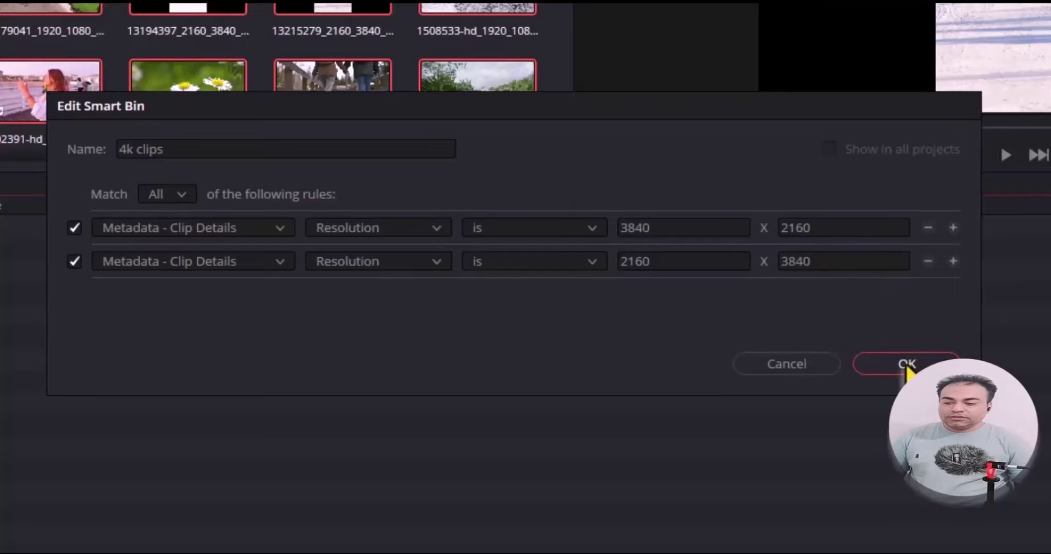
click(906, 364)
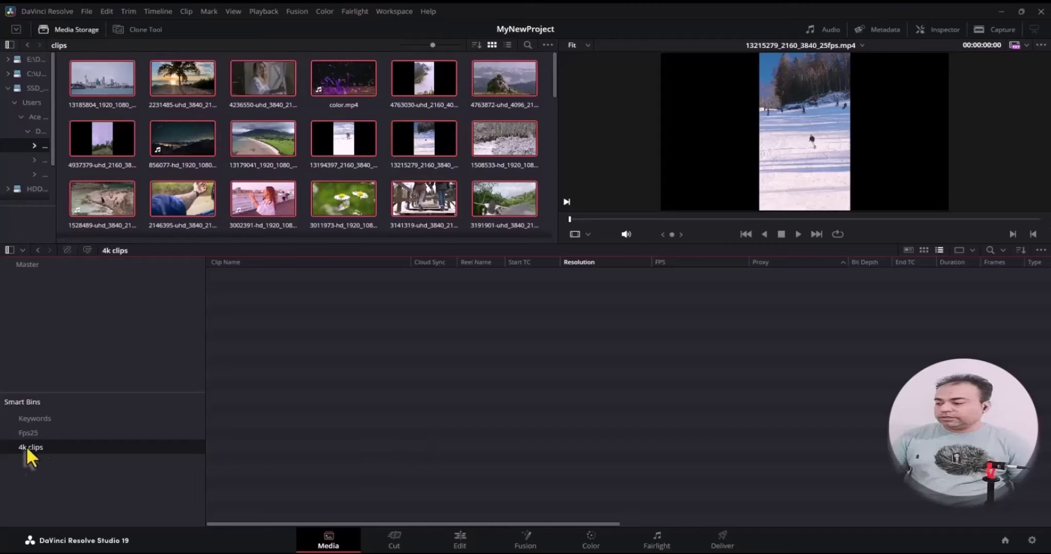
- Set the 4k clips smart bin to match Any of its rules, save it, and check a horizontal and a vertical clip
right_click(50, 442)
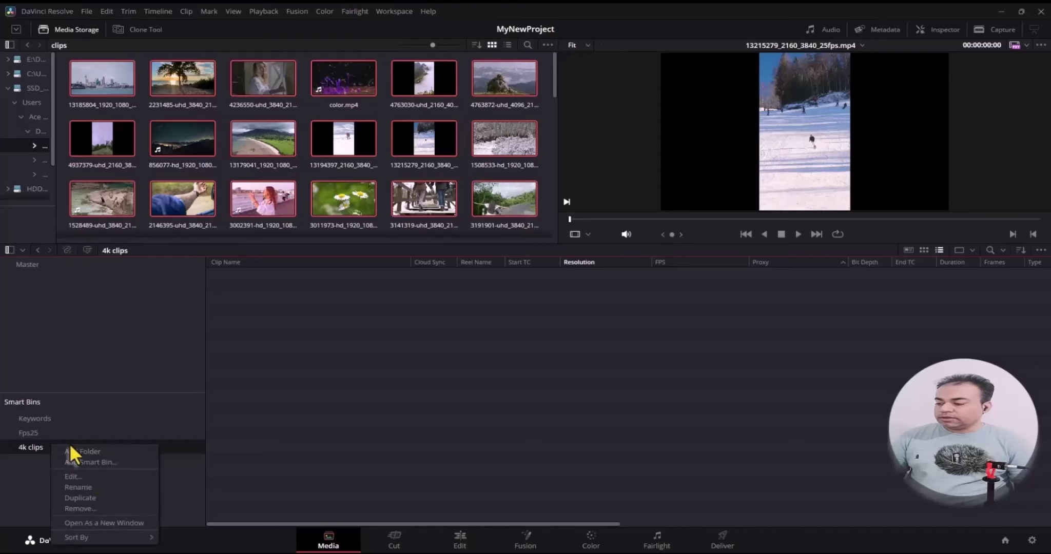
click(82, 476)
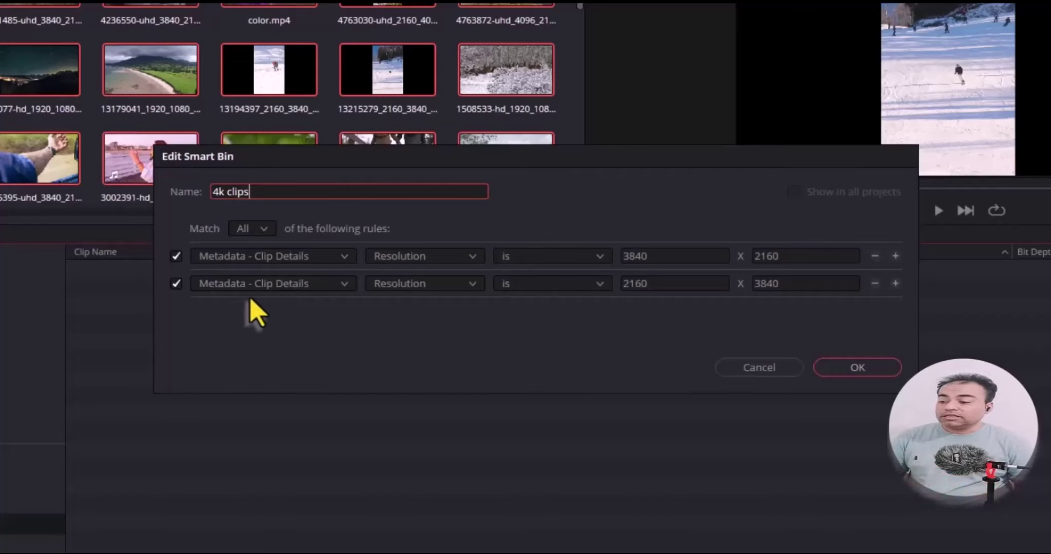
click(254, 230)
click(261, 270)
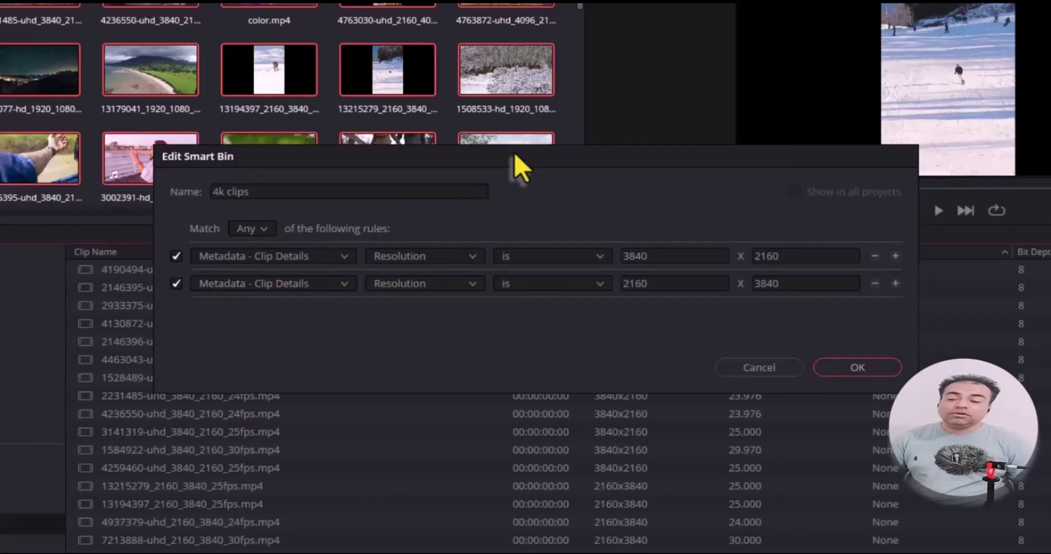
click(857, 368)
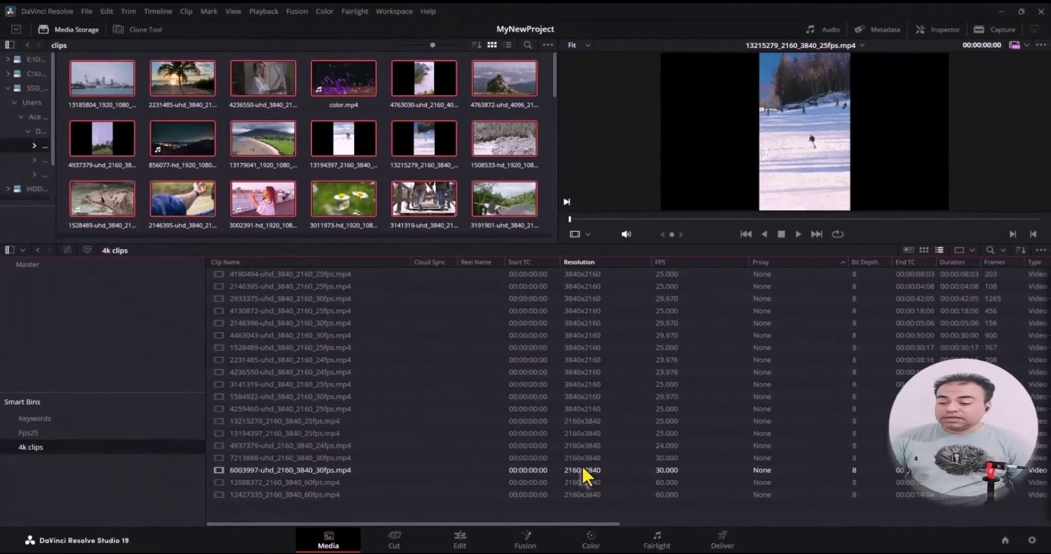
click(563, 398)
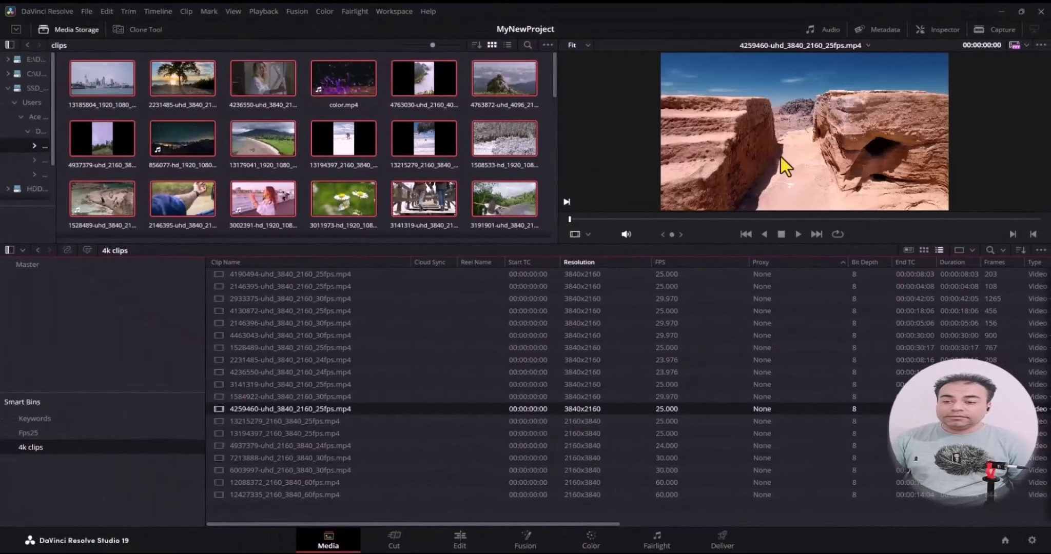
click(585, 424)
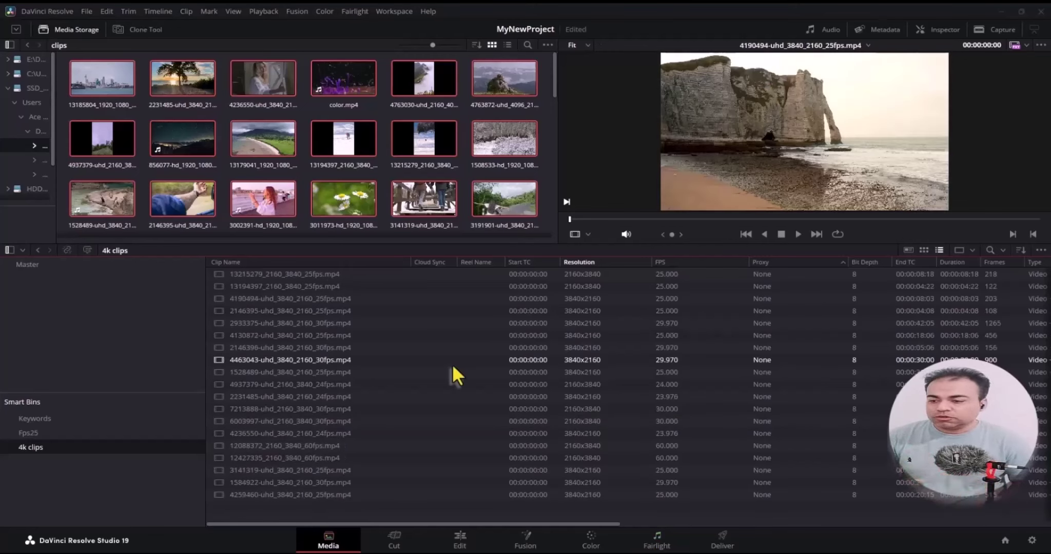
click(308, 335)
click(364, 372)
click(322, 395)
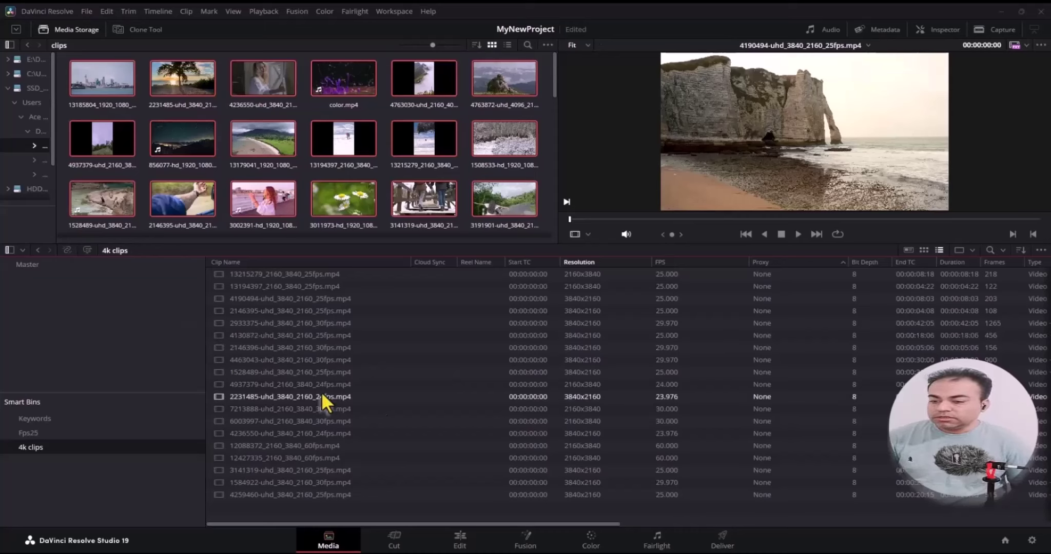
click(509, 434)
click(420, 409)
click(393, 398)
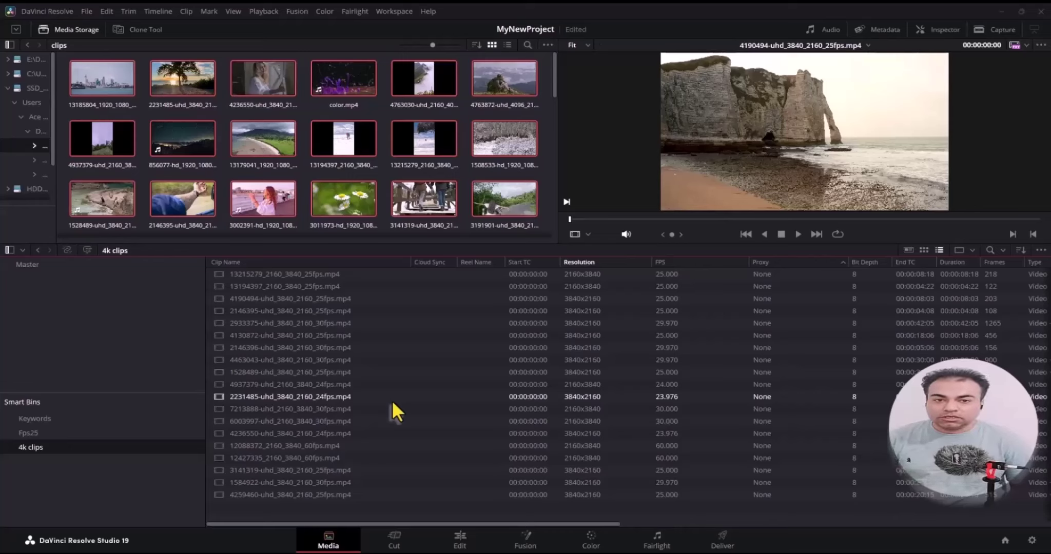
click(614, 388)
click(627, 392)
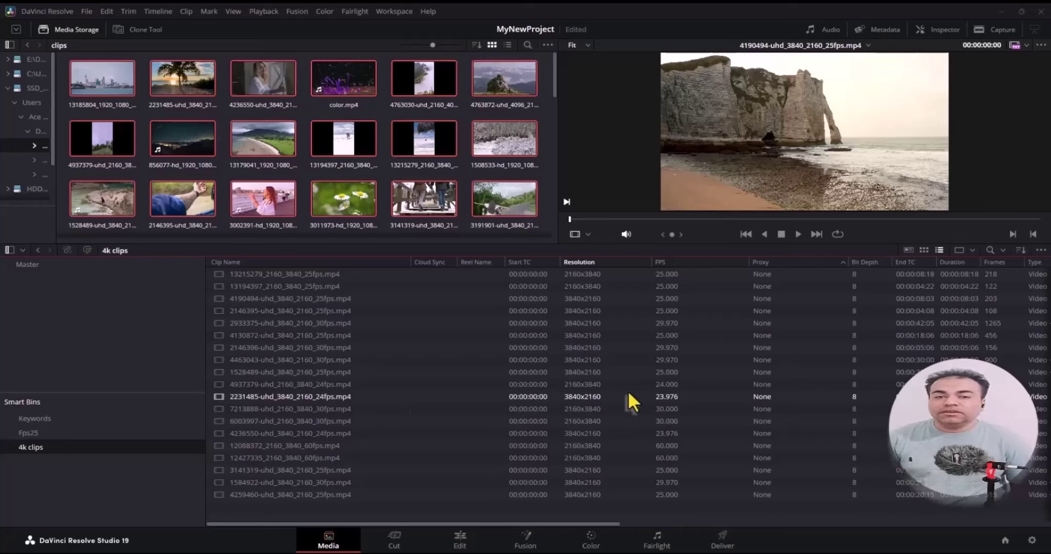
click(623, 409)
click(560, 372)
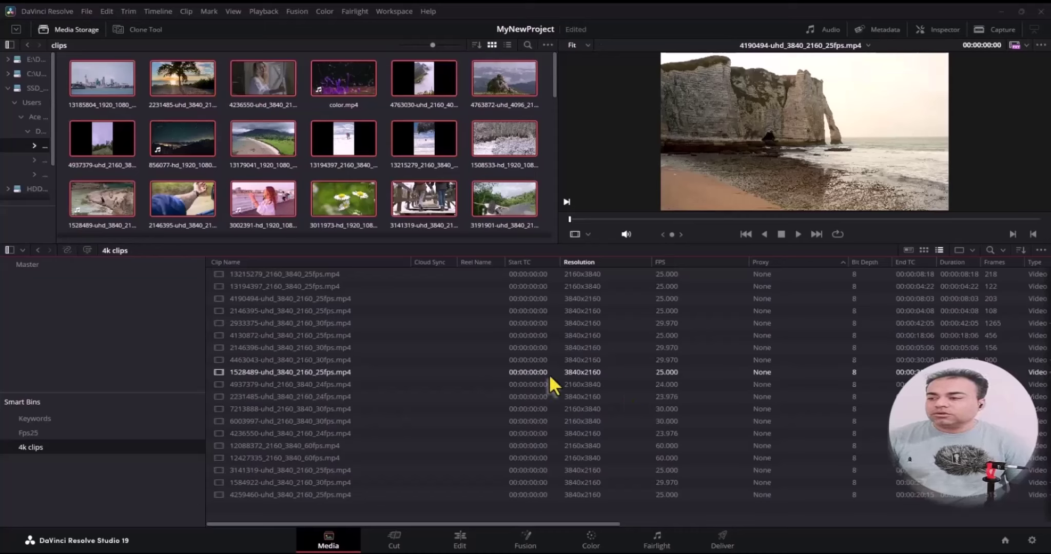
click(462, 360)
click(328, 434)
click(221, 495)
click(217, 508)
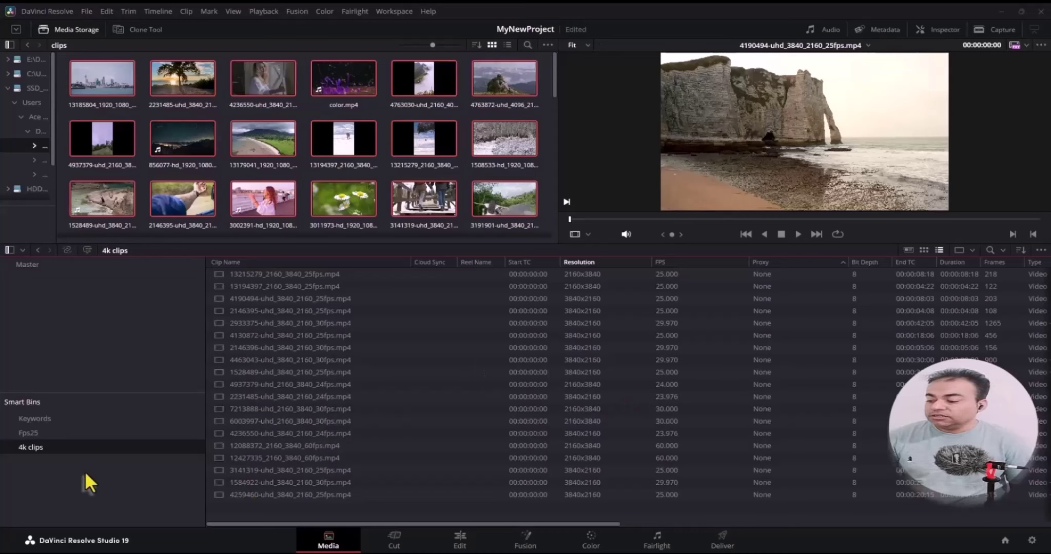
- Start a new smart bin and name it "4k, 25fps"
right_click(131, 472)
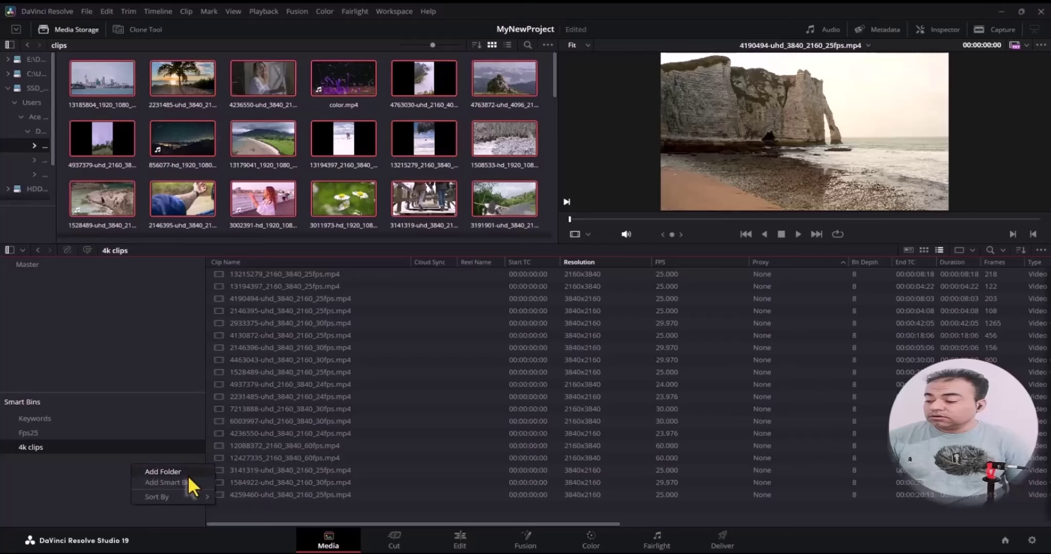
click(175, 484)
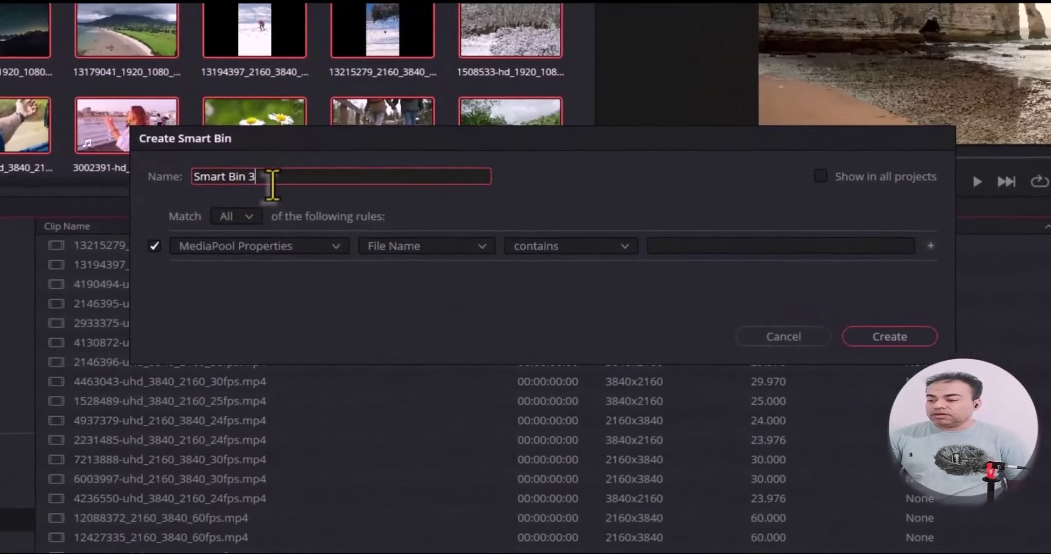
key(ctrl+a)
key(BackSpace)
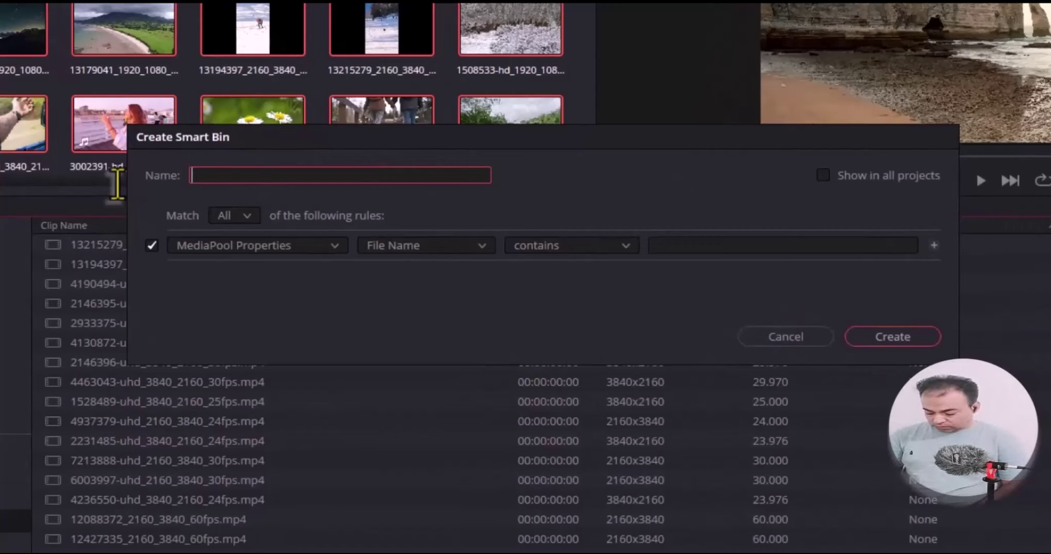
text(4k, )
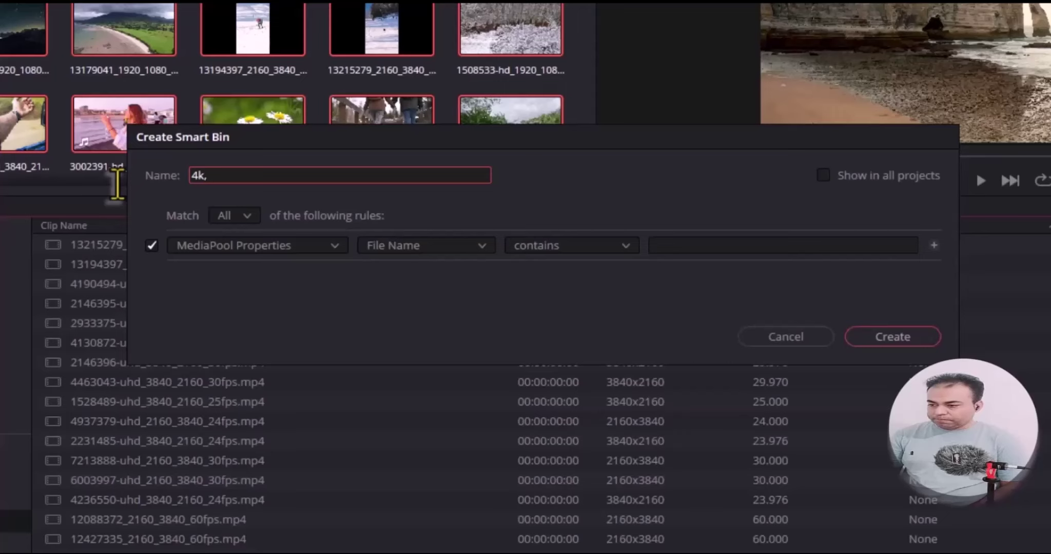
text(25fps)
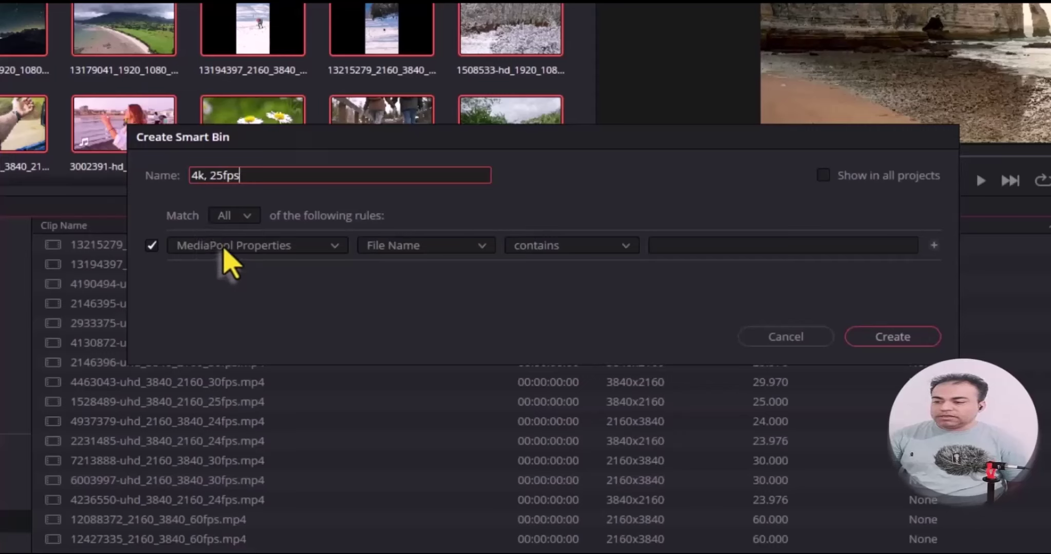
- Set the new smart bin's first rule to Metadata - Clip Details, Resolution is 3840 x 2160
click(322, 247)
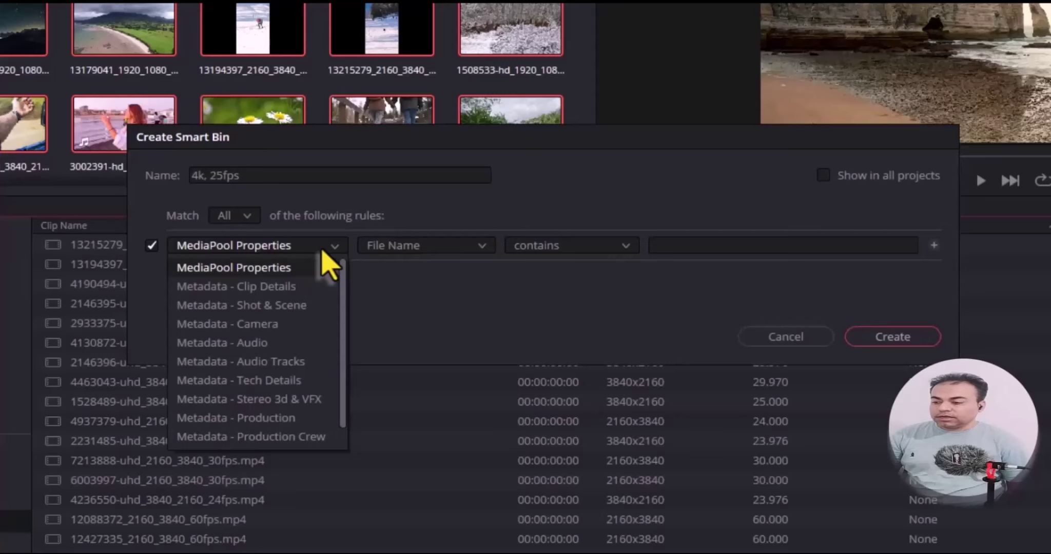
click(259, 292)
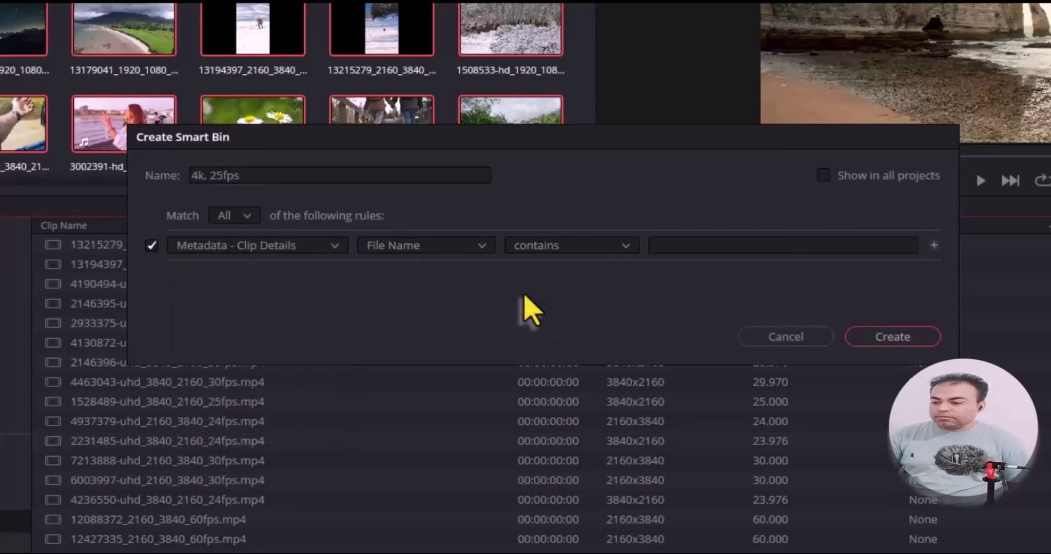
click(483, 250)
scroll(468, 349, down, 2)
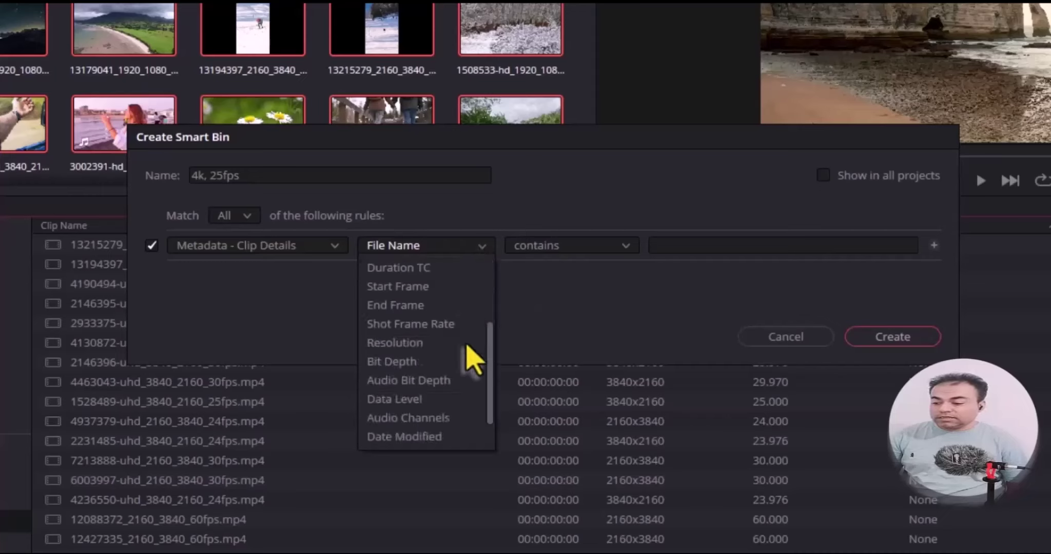
click(404, 342)
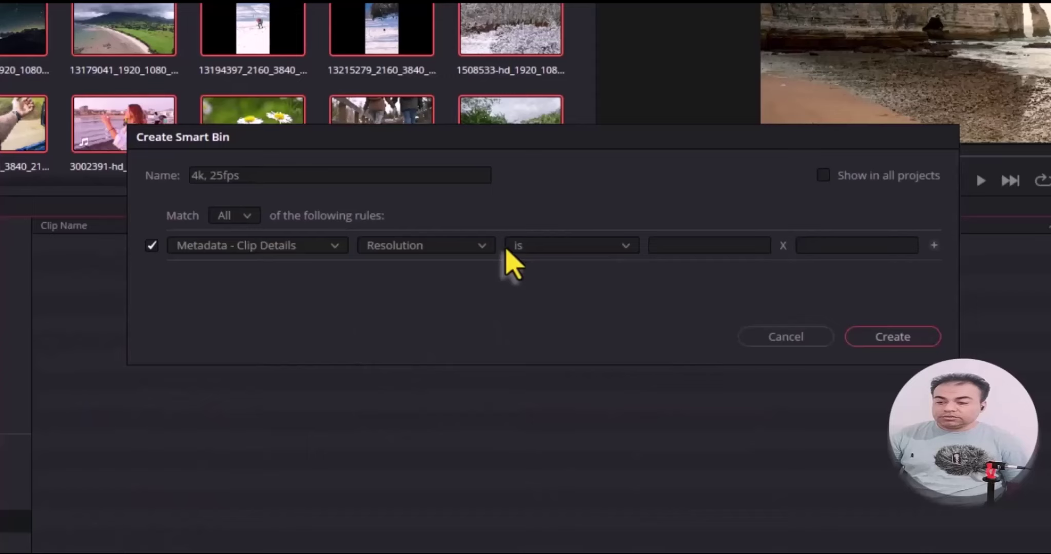
click(712, 251)
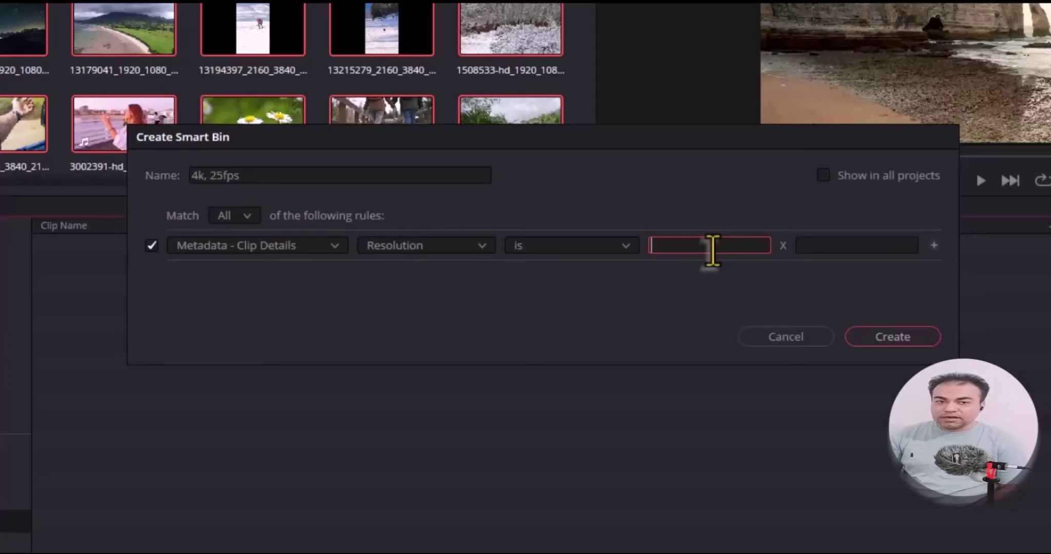
text(38)
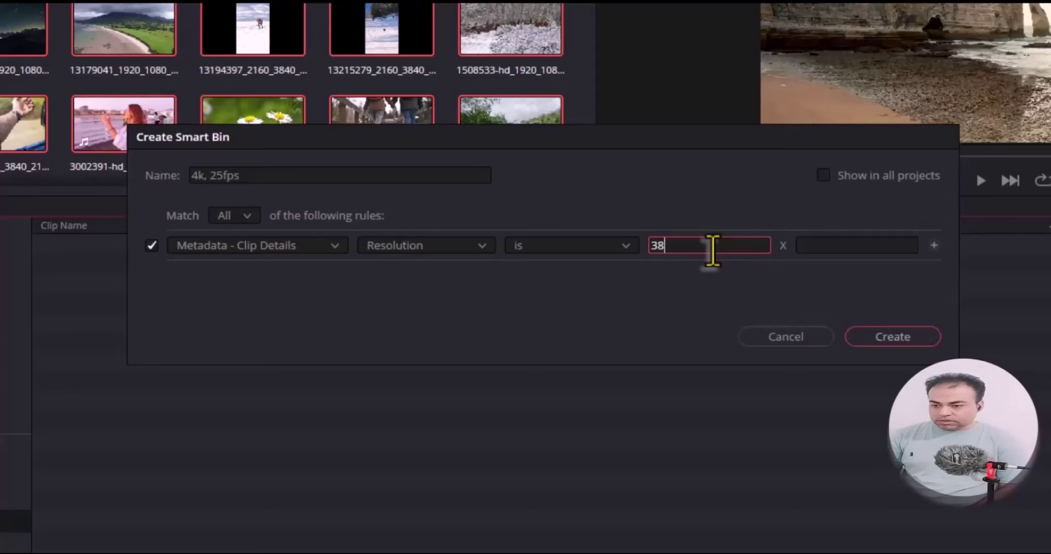
text(40)
key(Tab)
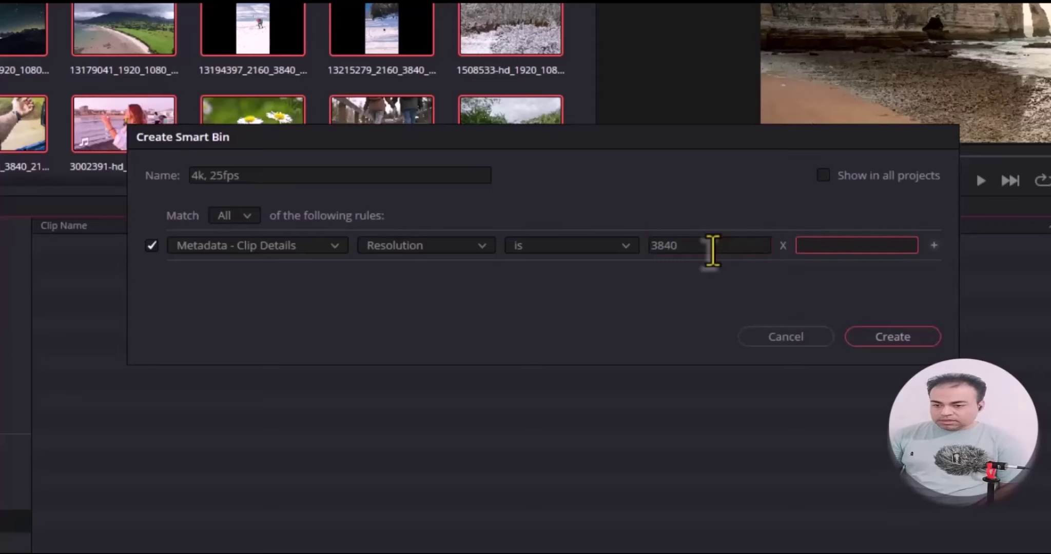
text(216)
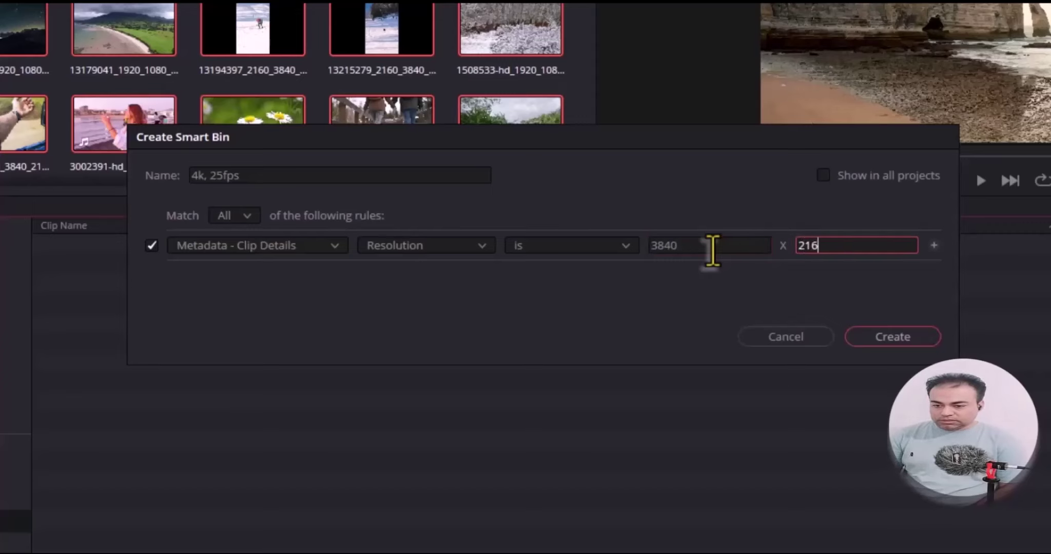
text(0)
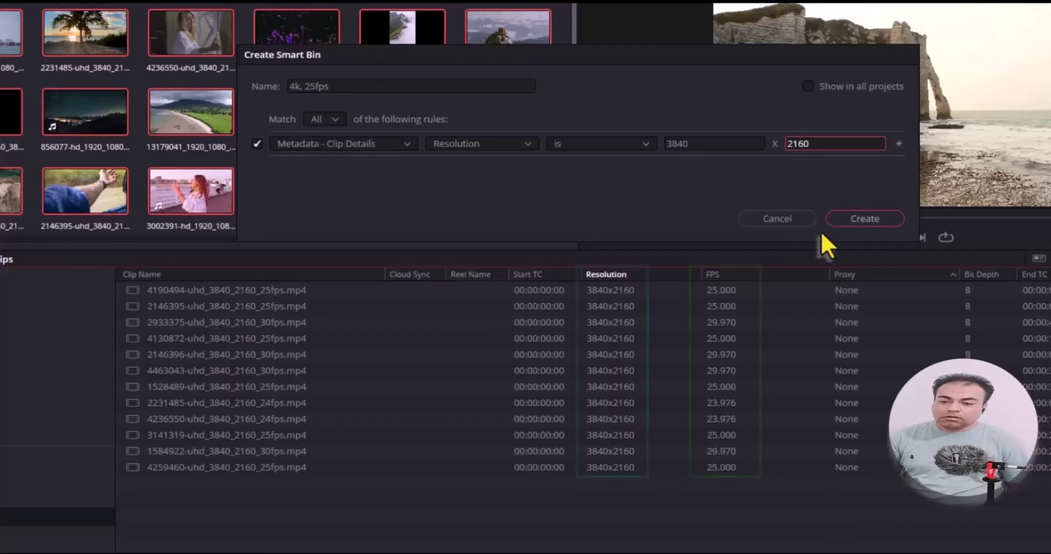
- Add a second Metadata - Clip Details rule, Shot Frame Rate is 25, and remove it again
click(898, 156)
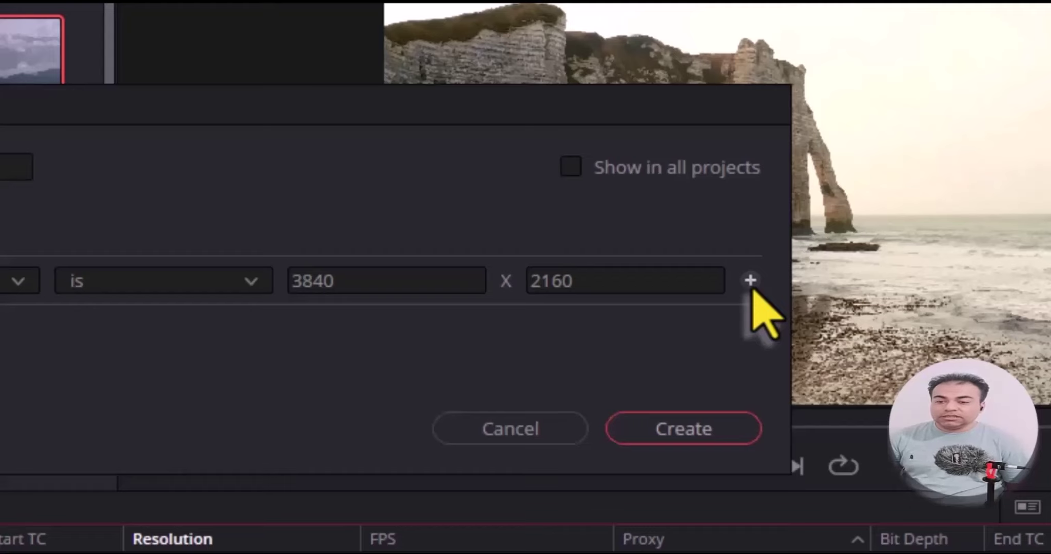
click(750, 281)
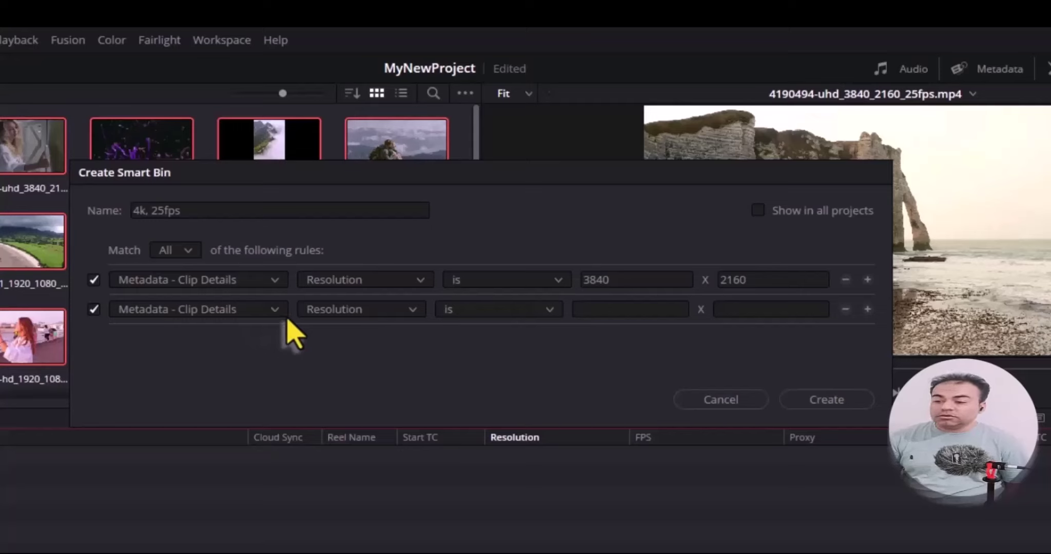
click(403, 312)
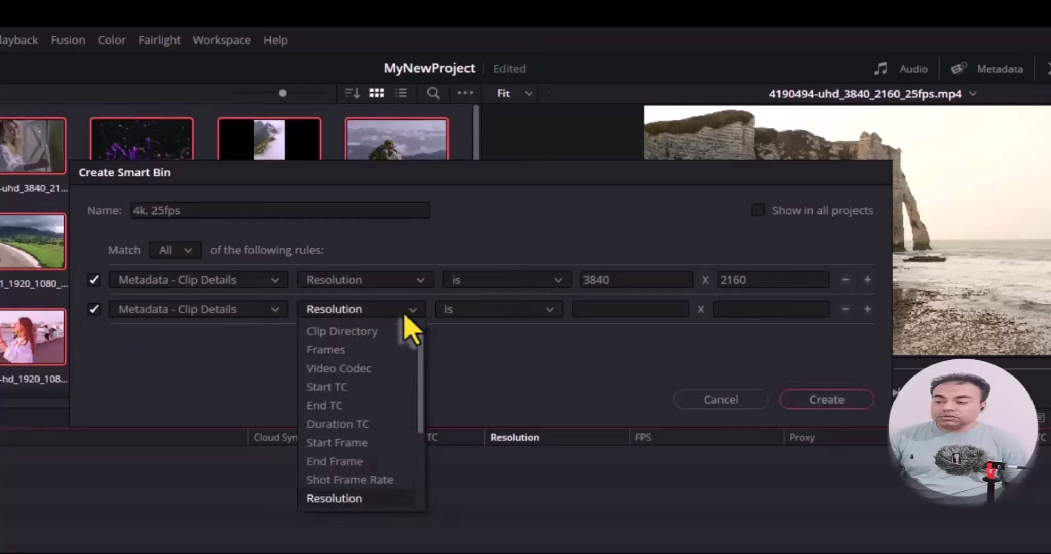
click(340, 485)
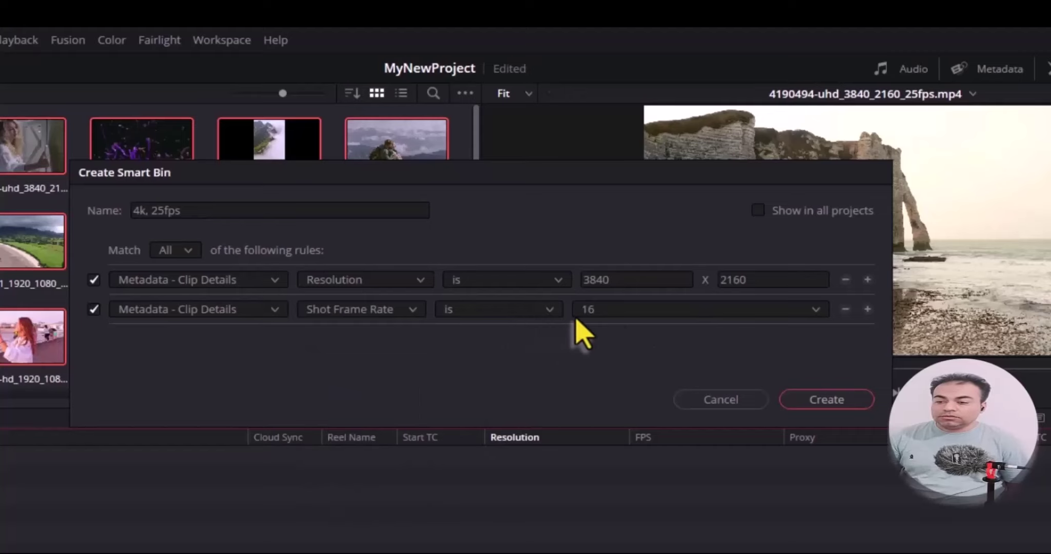
click(631, 314)
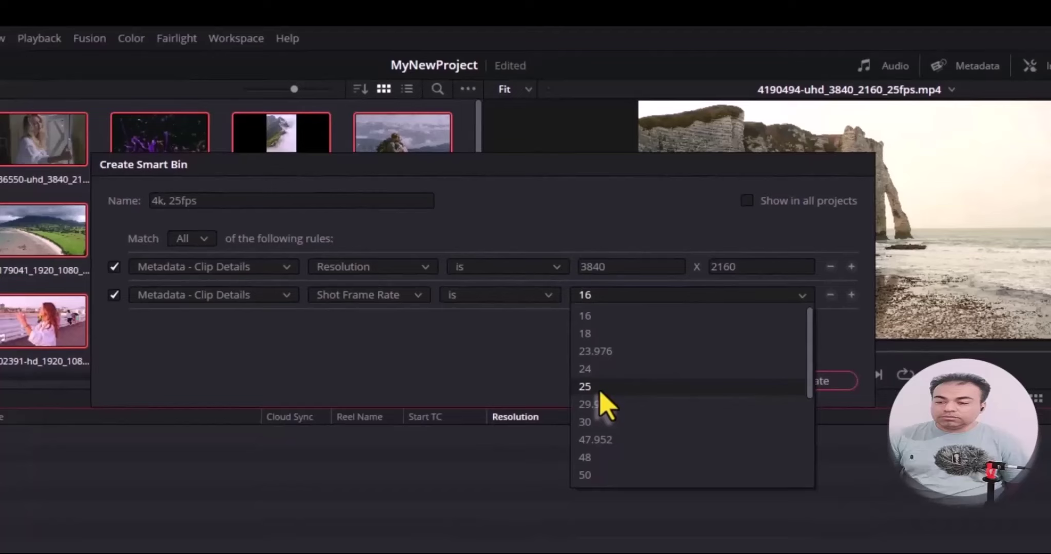
click(599, 390)
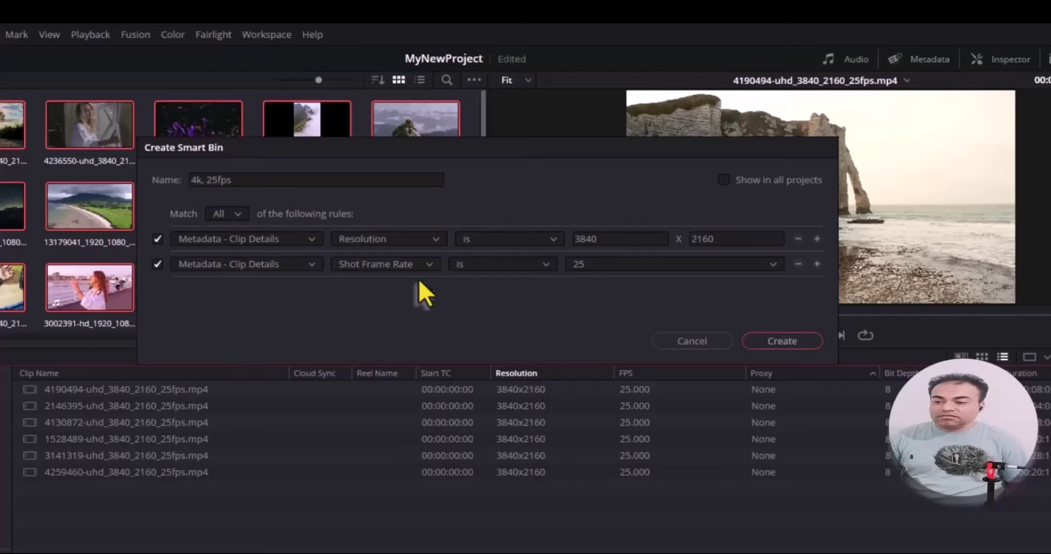
click(799, 264)
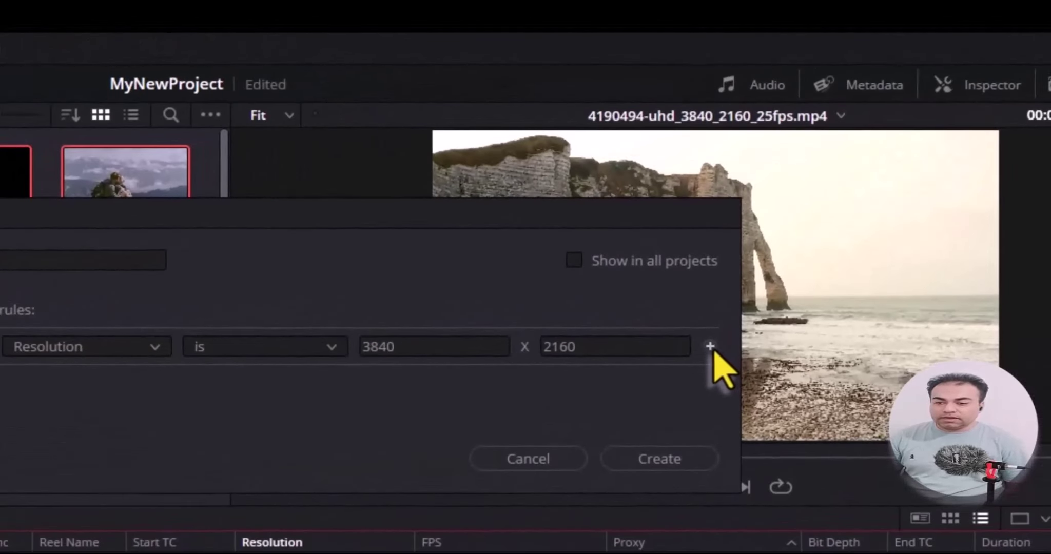
- Add a nested All rule group with Metadata - Clip Details, Shot Frame Rate is 25, and create the smart bin
key(alt)
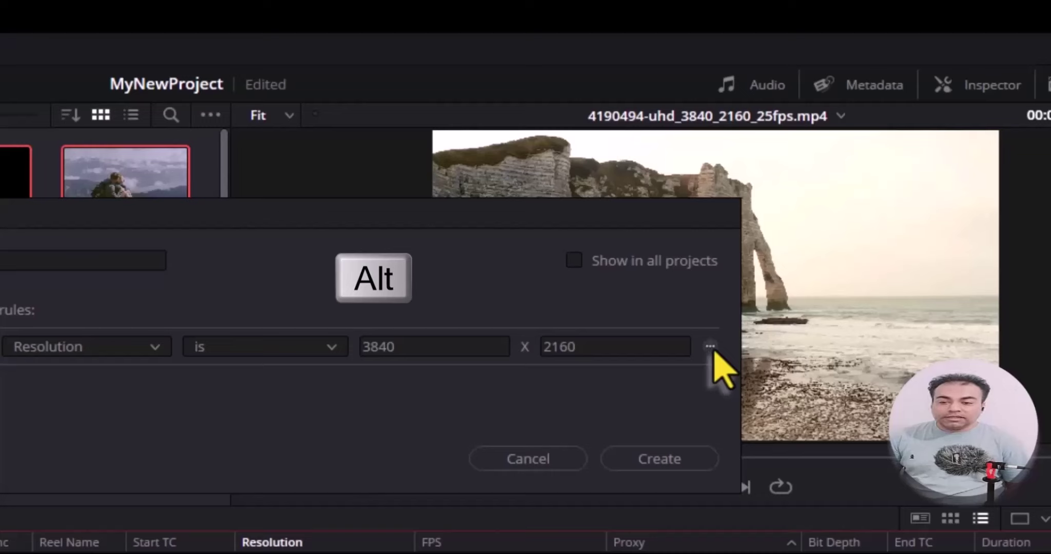
alt+click(711, 349)
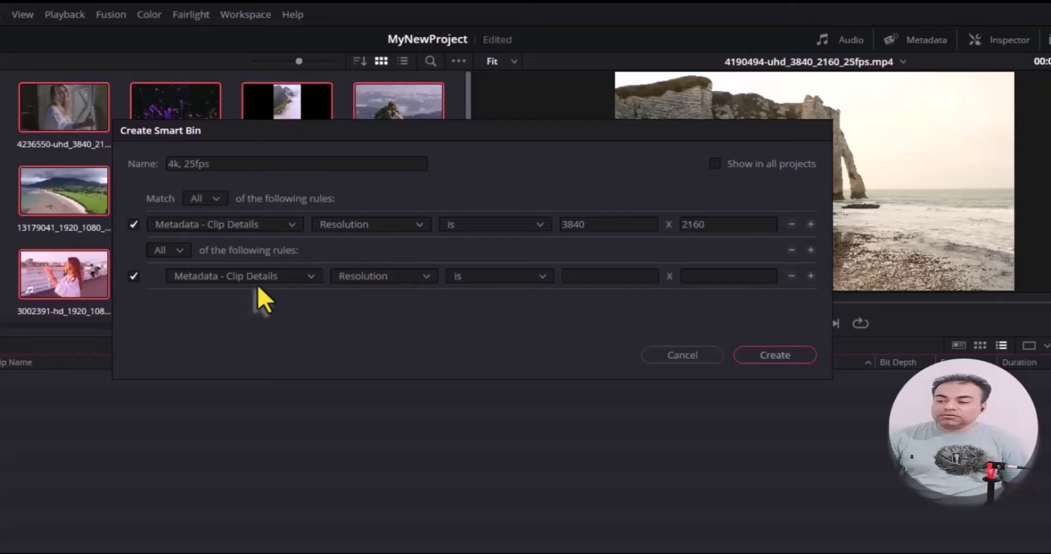
click(386, 281)
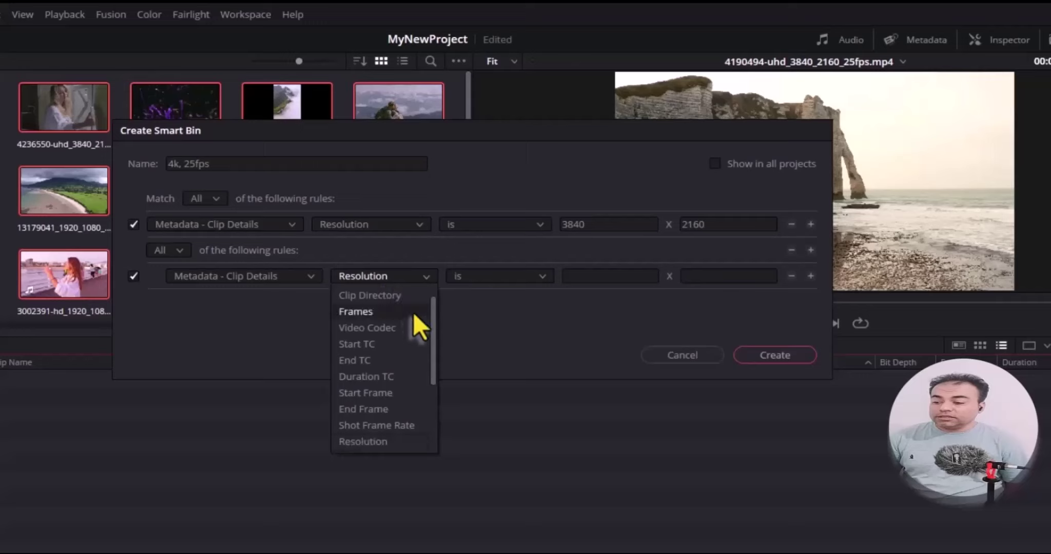
click(395, 428)
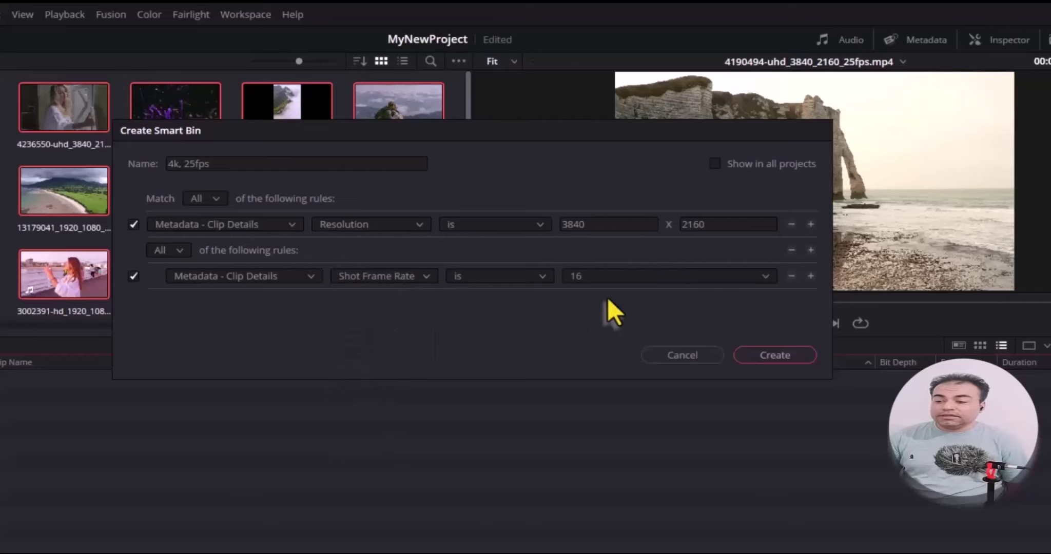
click(617, 278)
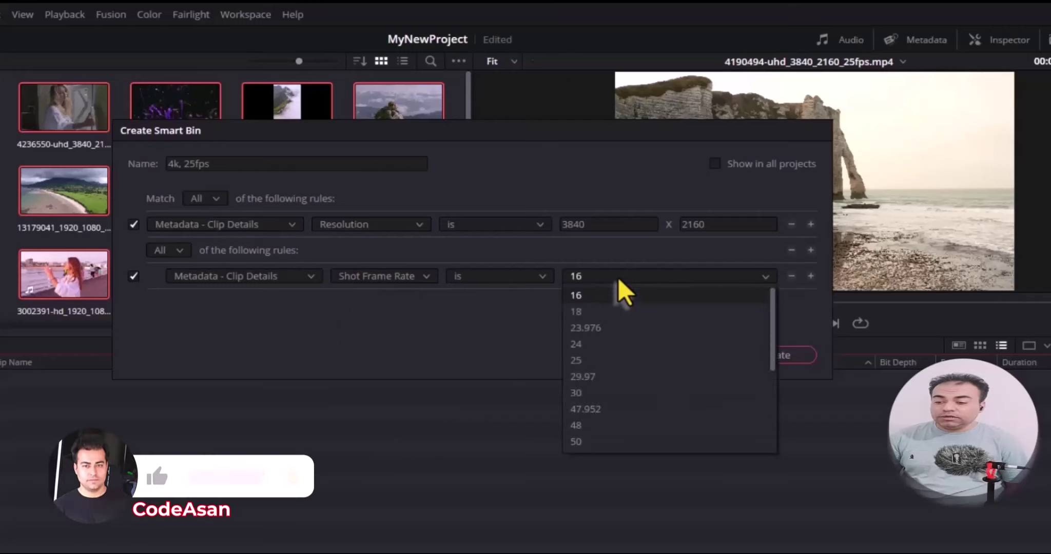
click(590, 365)
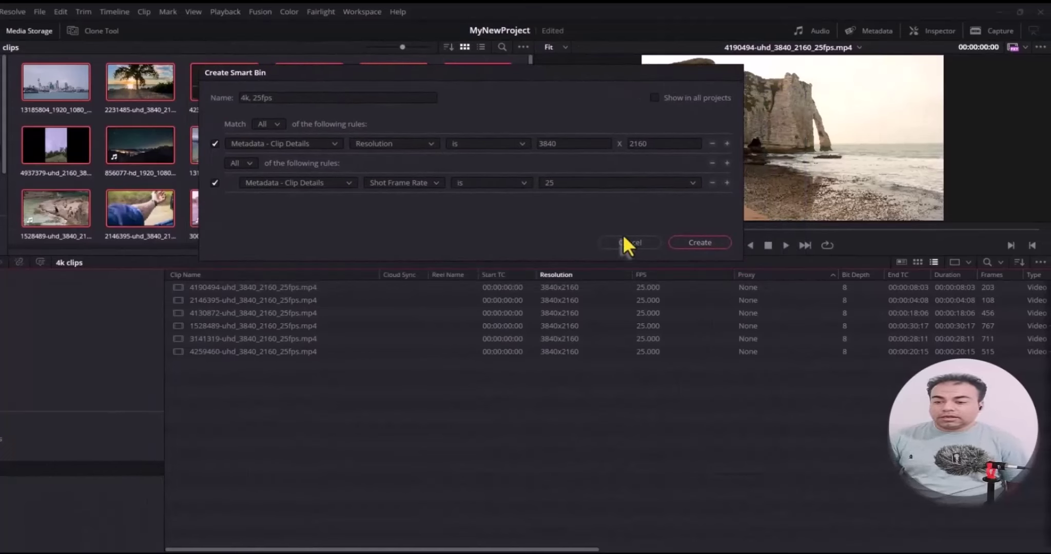
click(705, 244)
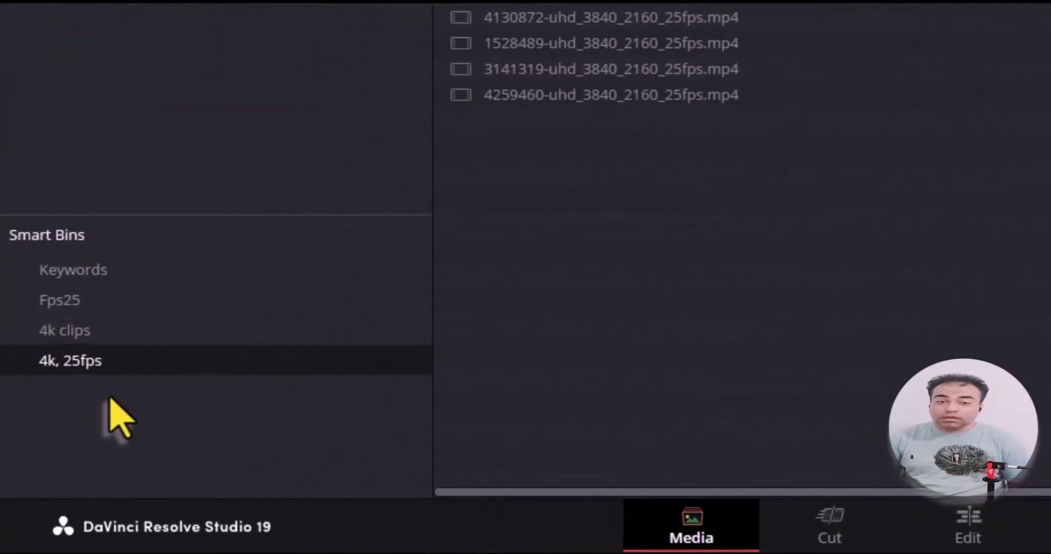
- Add a folder to the smart bins list and rename it "پوشه های"
right_click(249, 404)
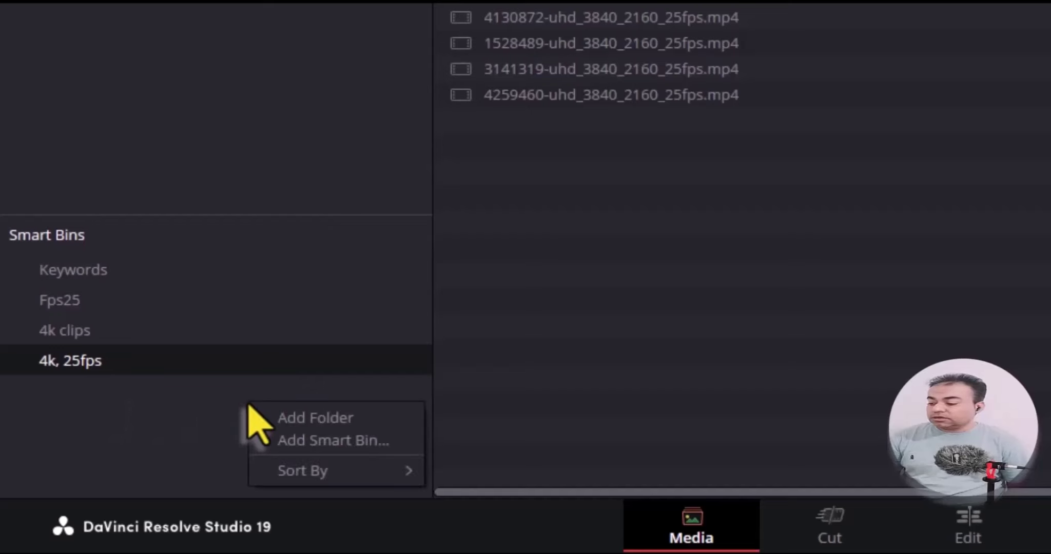
click(314, 426)
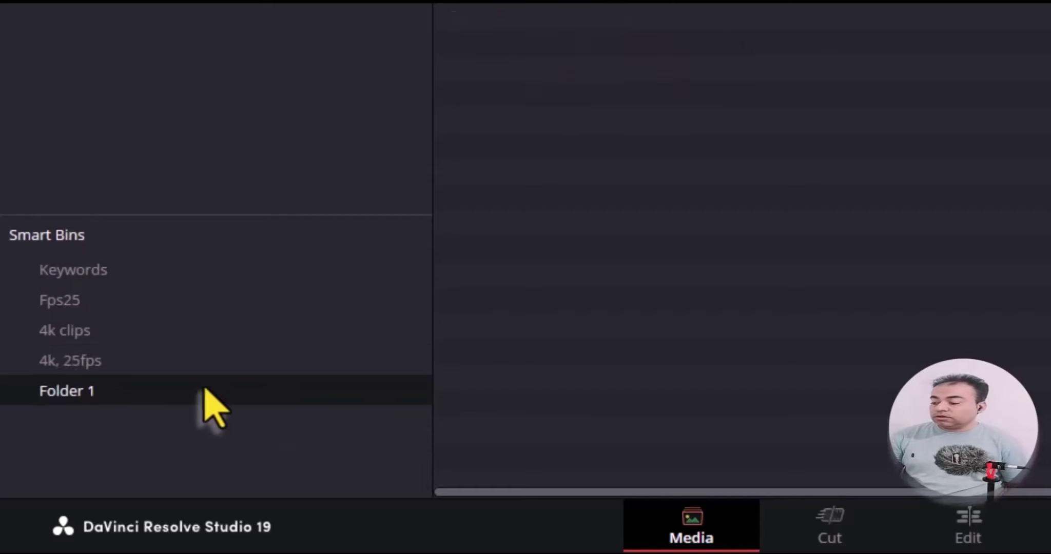
double_click(90, 392)
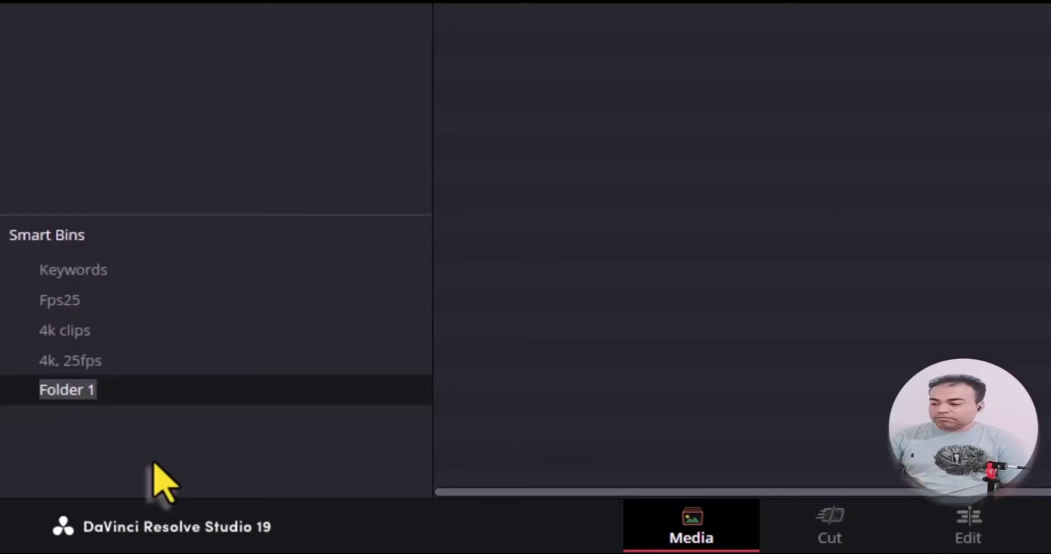
key(BackSpace)
text(پوشه های)
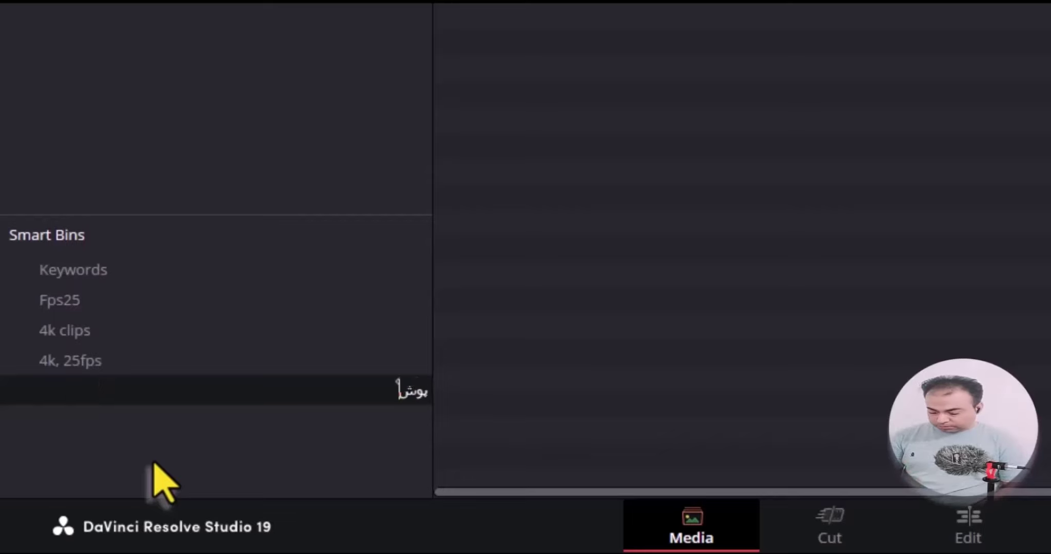